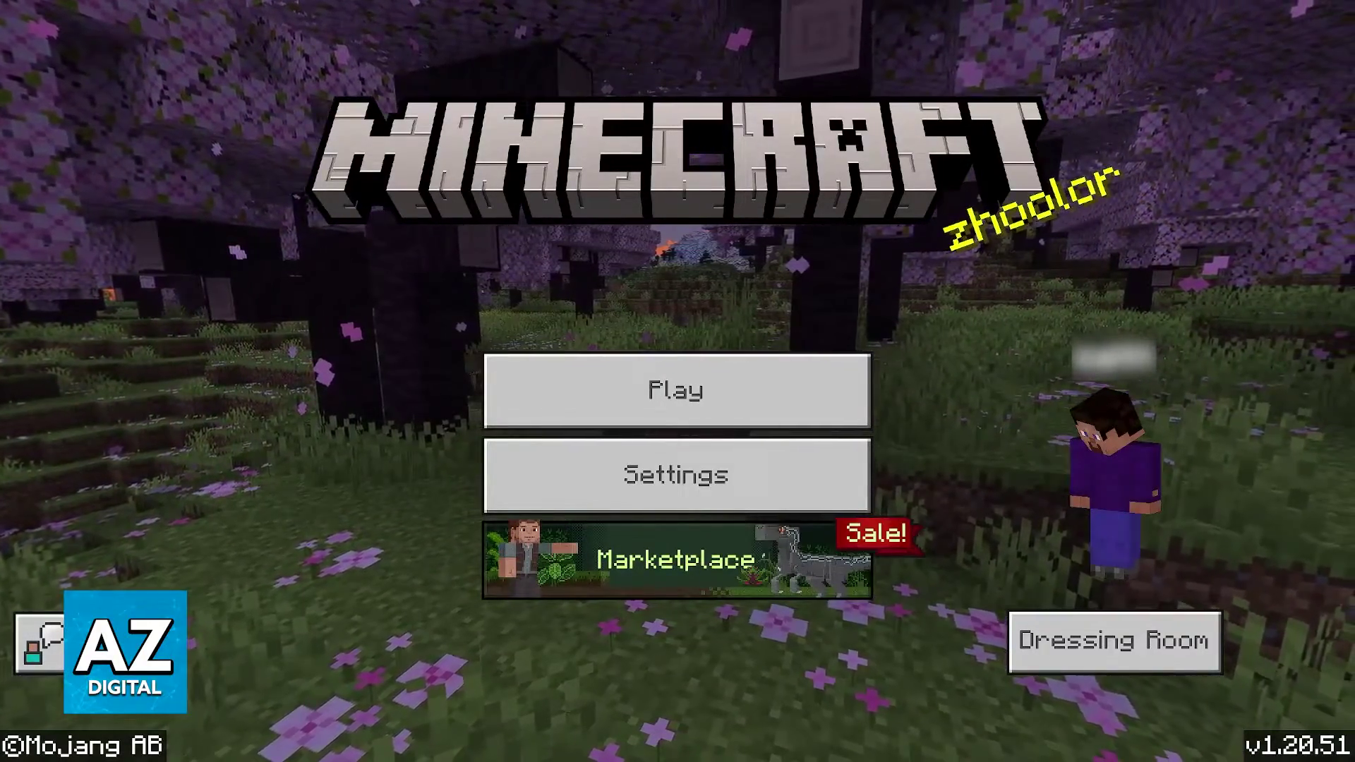
- Move the title-screen focus down to the Settings entry
{"action": "key", "text": "Down"}
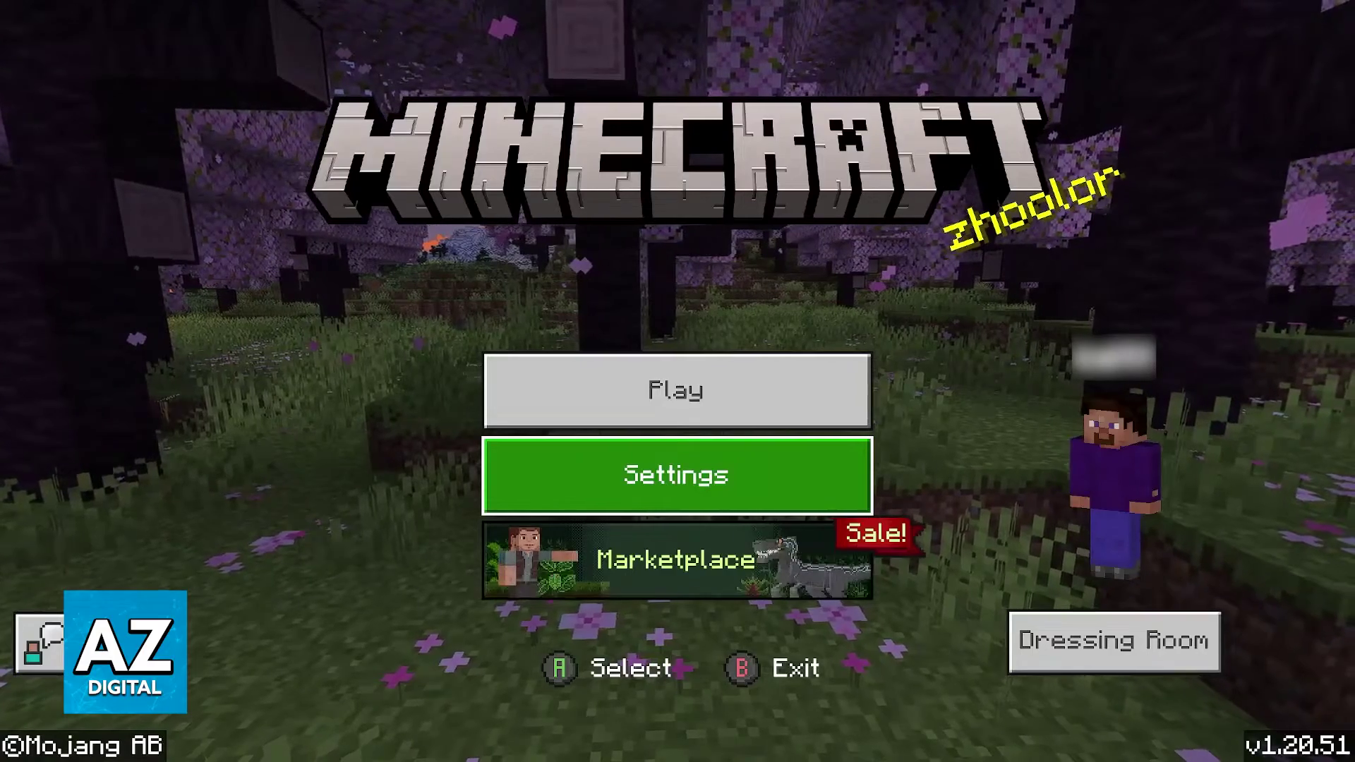
- Enter Settings and move down the category list past Keyboard & Mouse to Controller
{"action": "key", "text": "Return"}
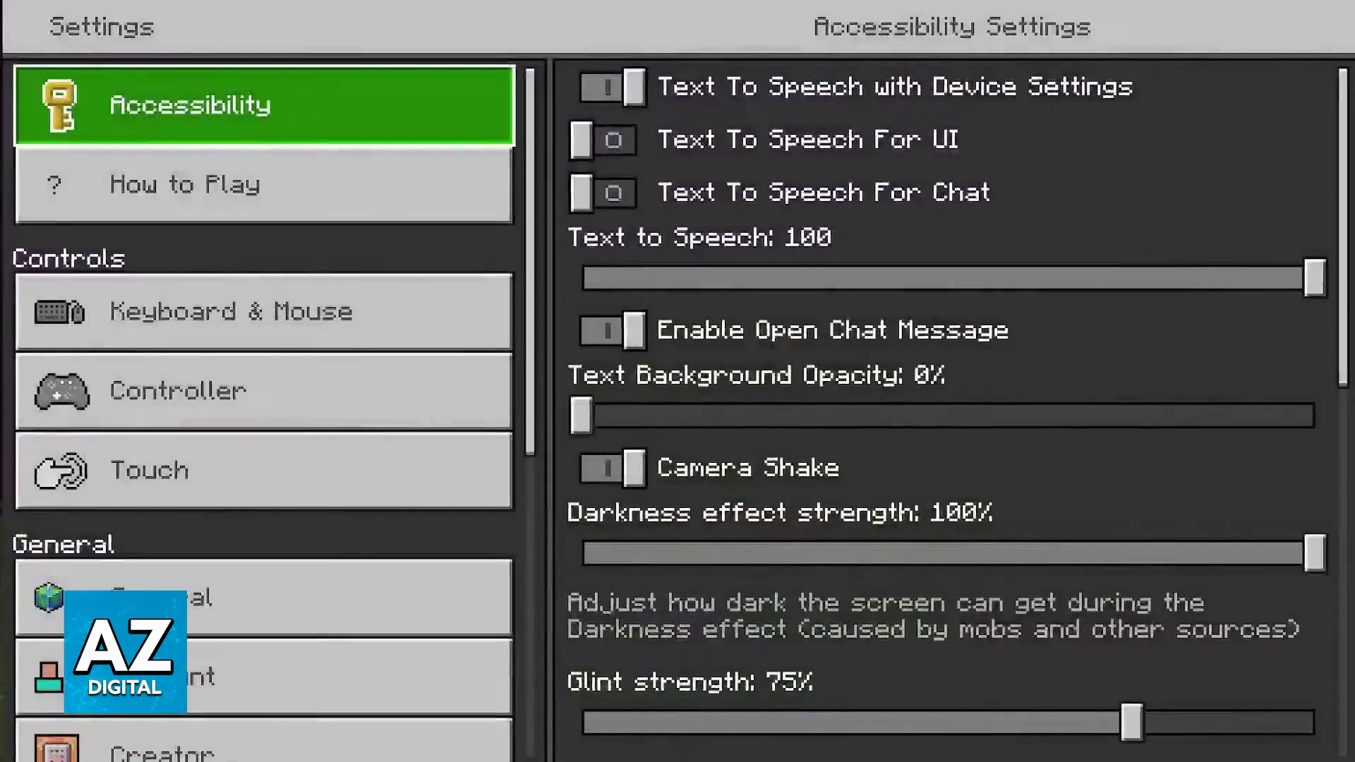
{"action": "key", "text": "Down"}
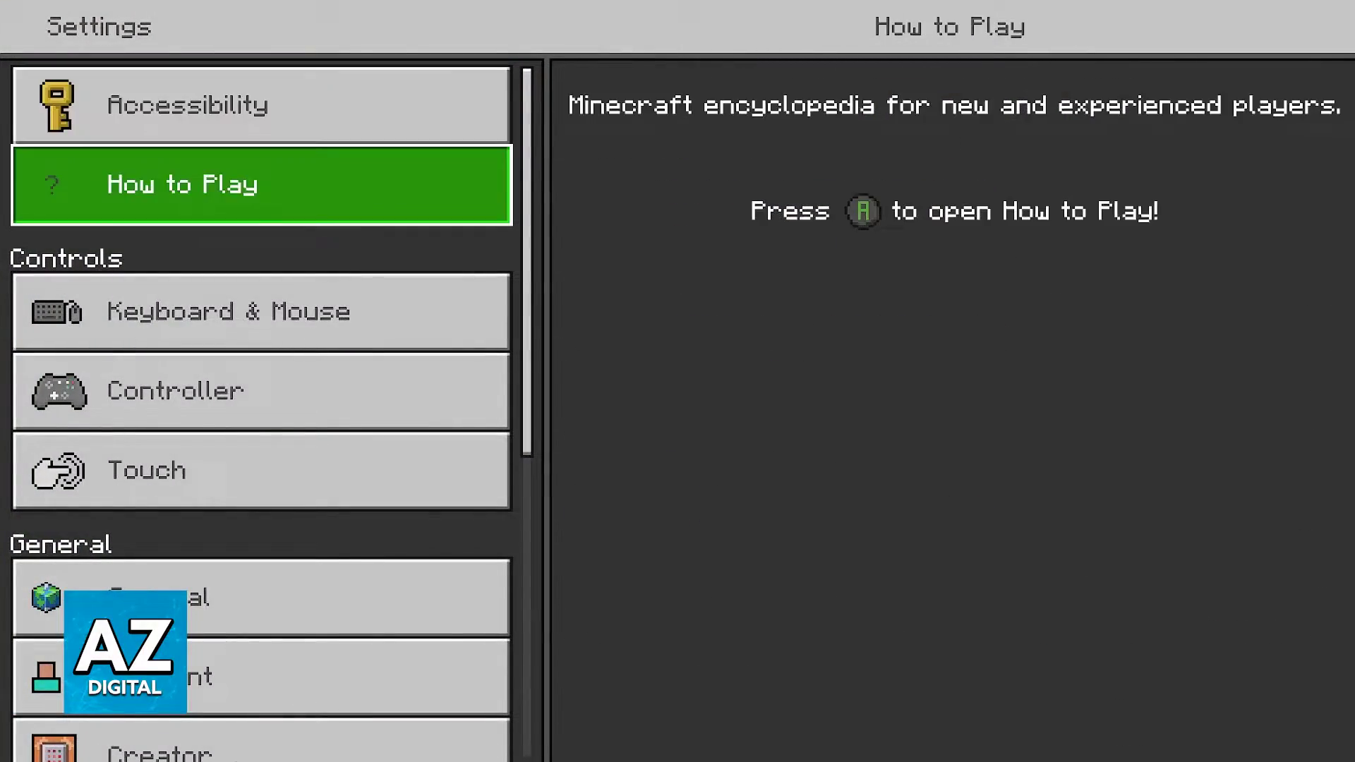
{"action": "key", "text": "Down"}
{"action": "key", "text": "Up"}
{"action": "key", "text": "Up"}
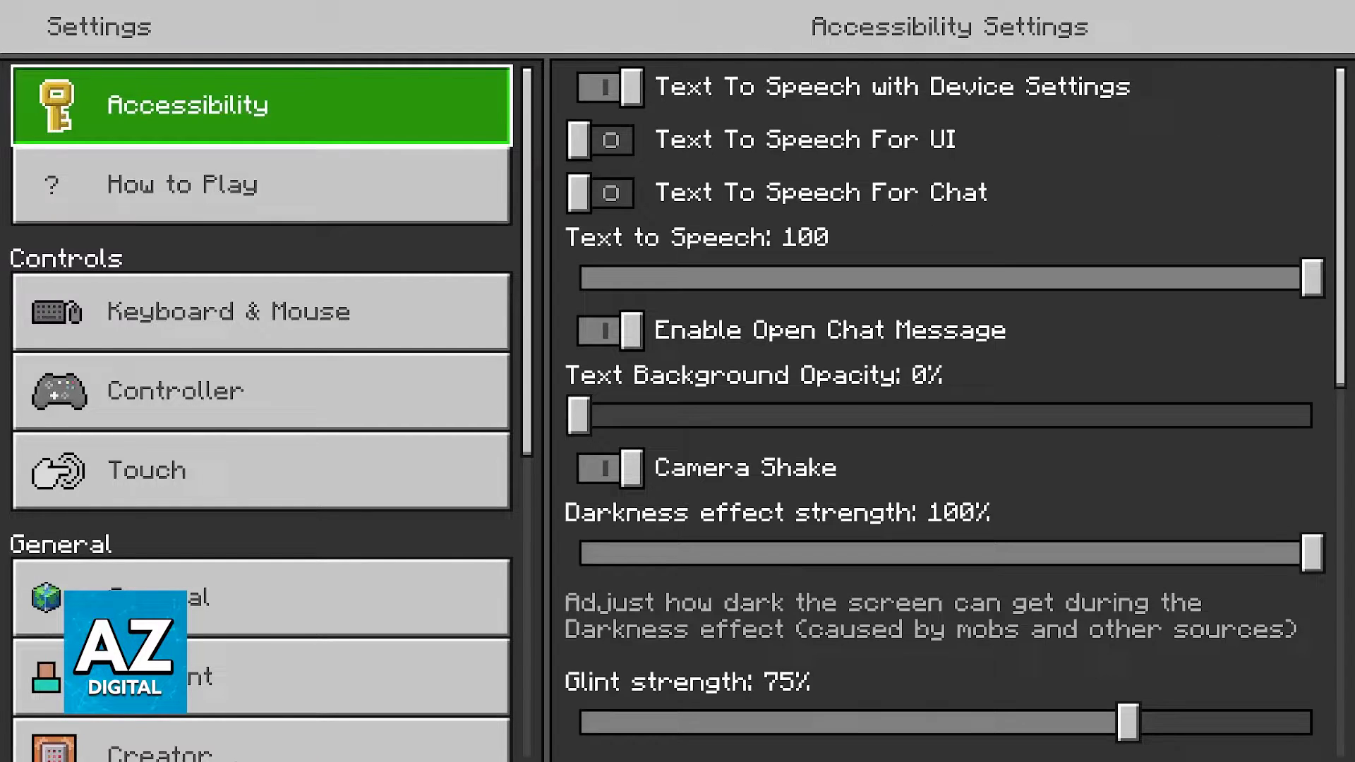
{"action": "key", "text": "Down"}
{"action": "key", "text": "Down"}
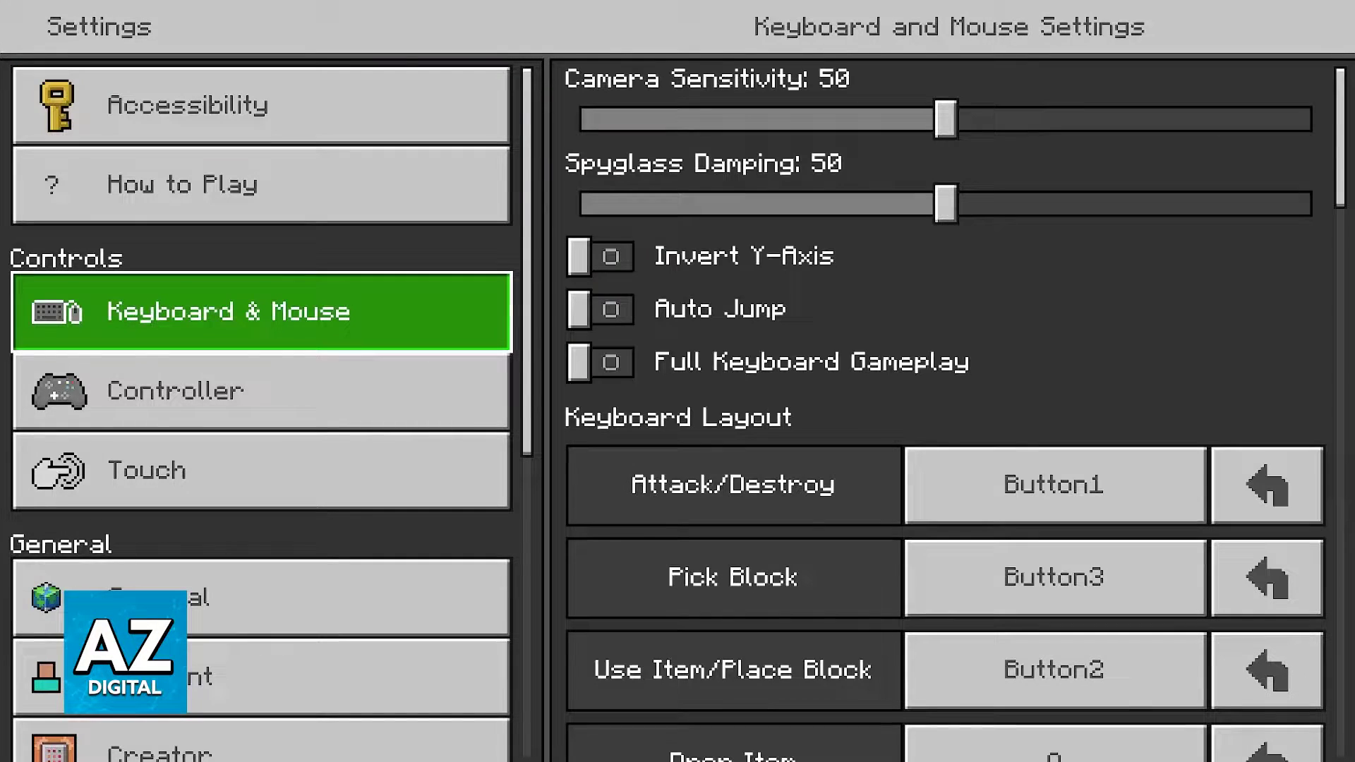
{"action": "key", "text": "Down"}
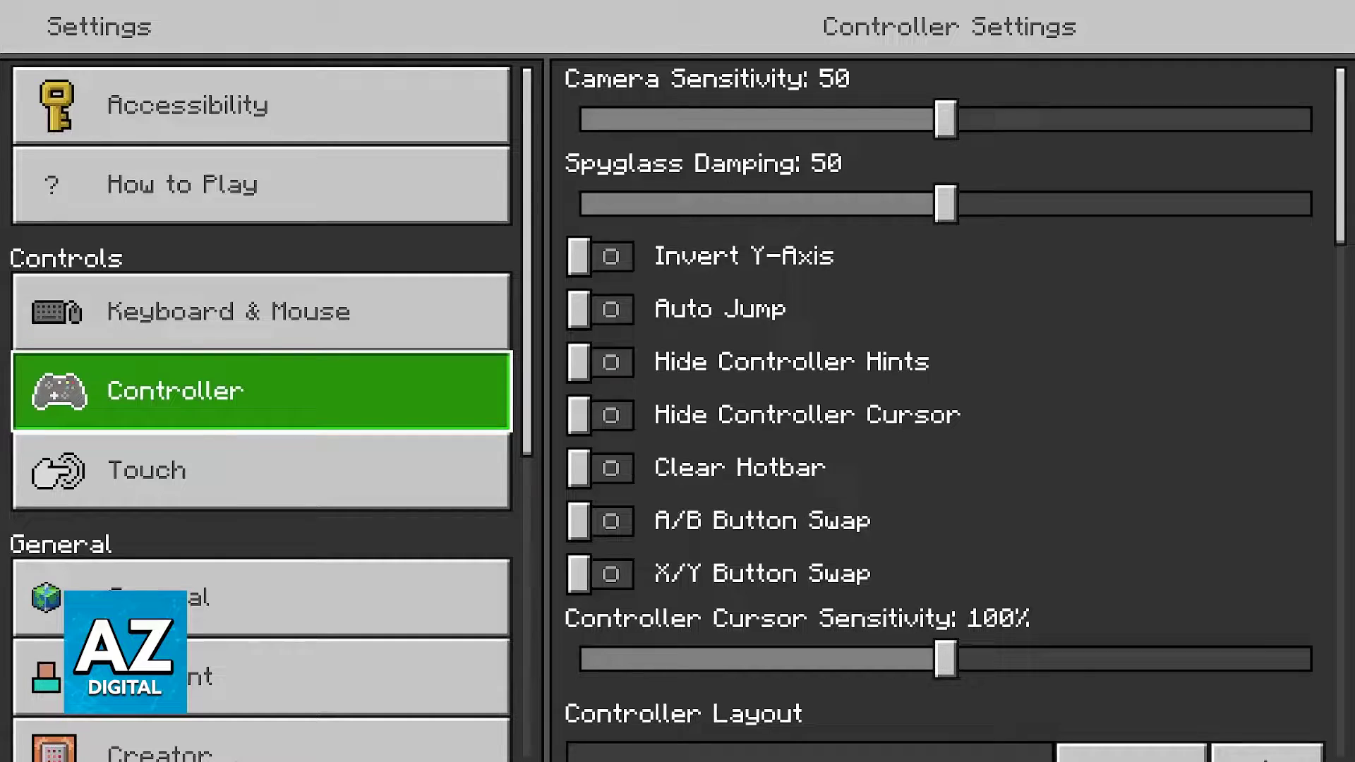
- Step down the controller options from Camera Sensitivity through the toggles into the button layout
{"action": "key", "text": "Right"}
{"action": "key", "text": "Down"}
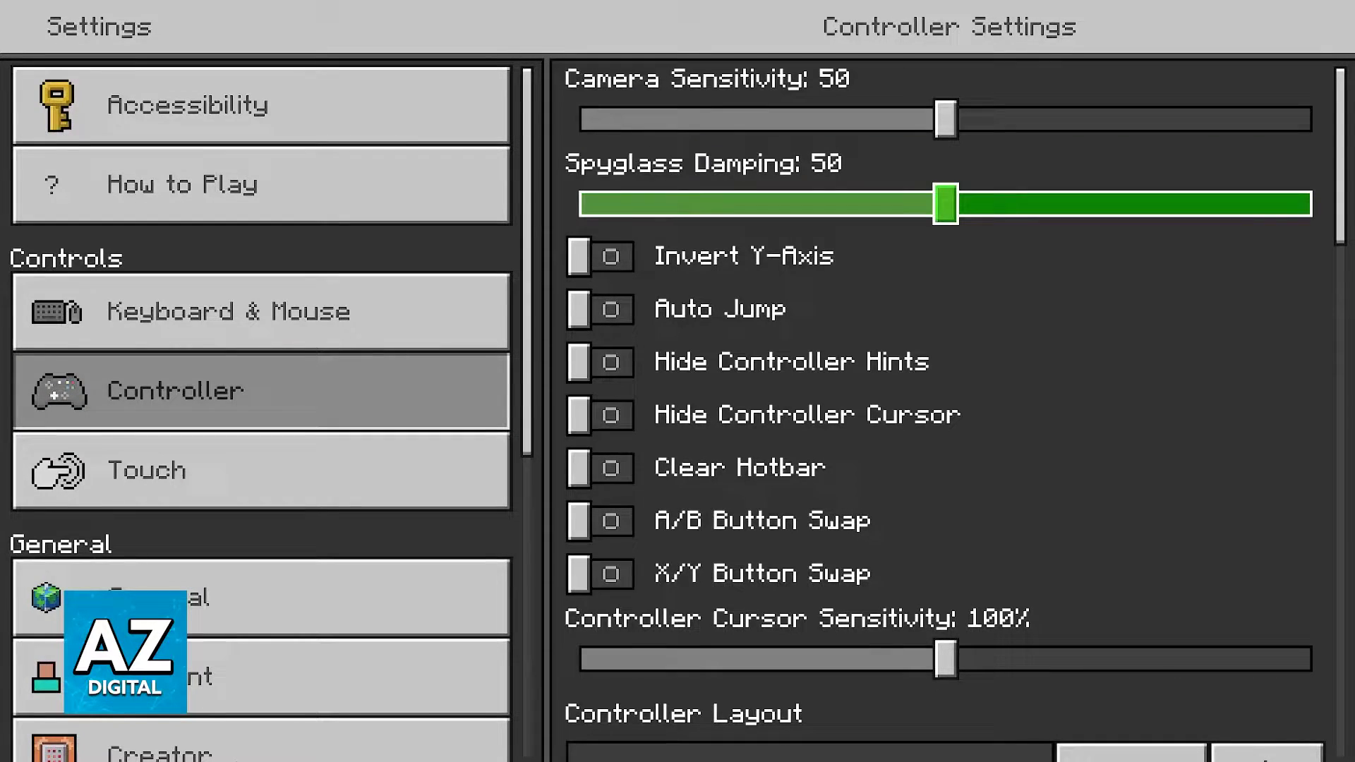
{"action": "key", "text": "Up"}
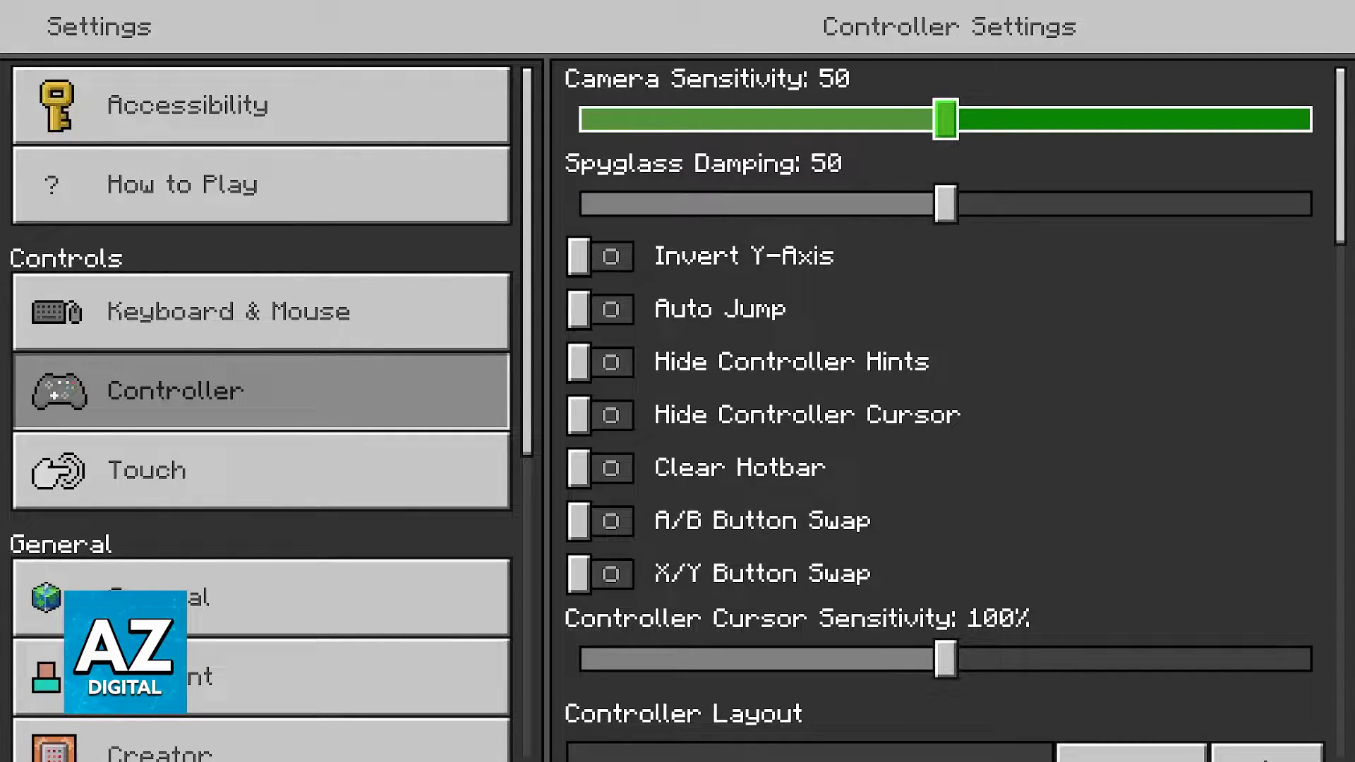
{"action": "key", "text": "Down"}
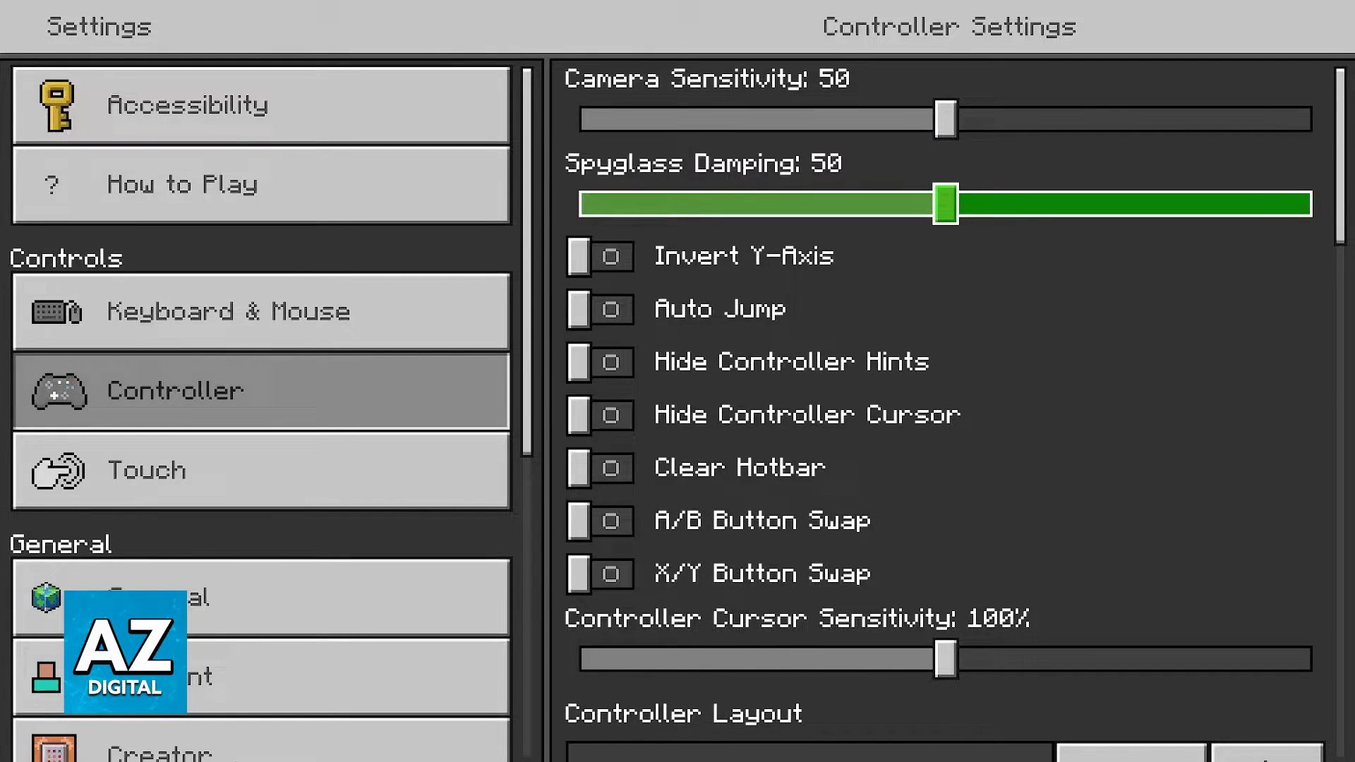
{"action": "key", "text": "Down"}
{"action": "key", "text": "Down"}
{"action": "key", "text": "Down"}
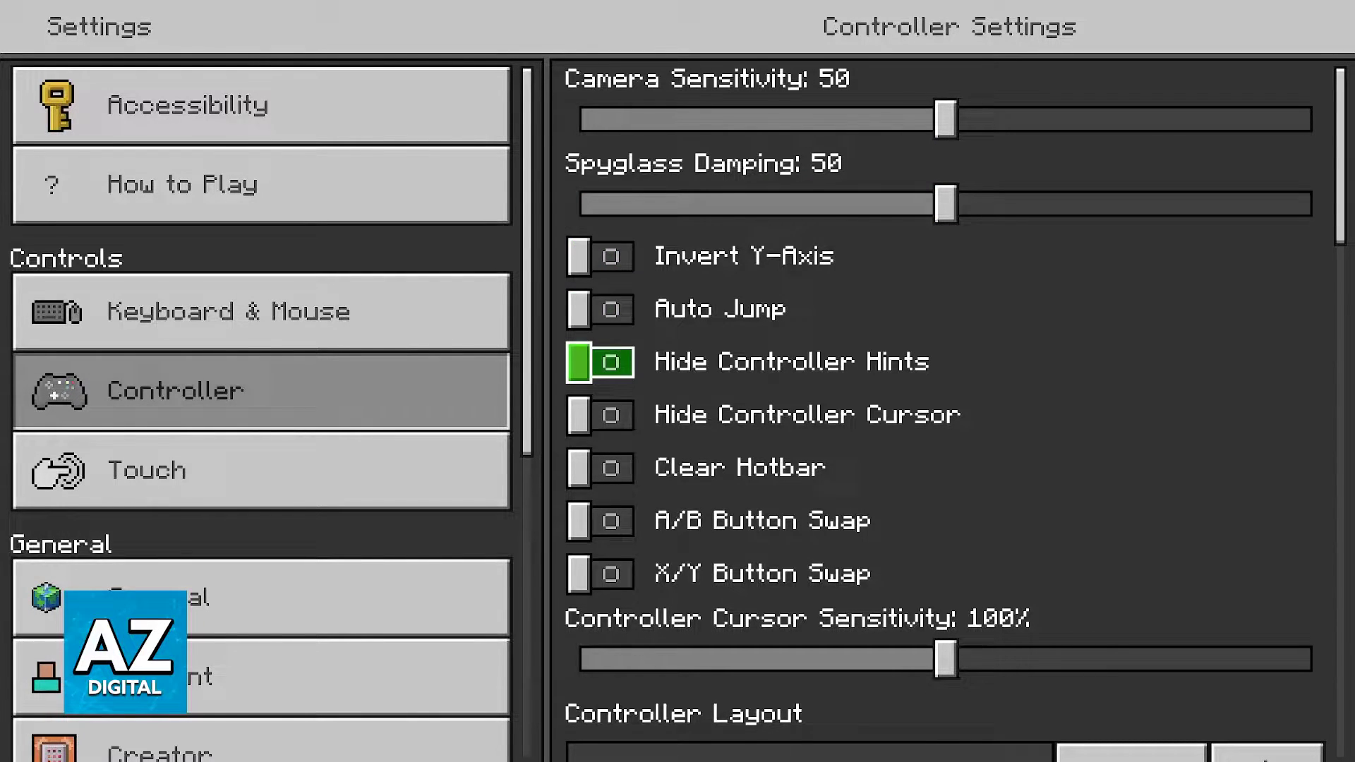
{"action": "key", "text": "Down"}
{"action": "key", "text": "Down"}
{"action": "key", "text": "Down"}
{"action": "key", "text": "Down"}
{"action": "key", "text": "Down"}
{"action": "key", "text": "Down"}
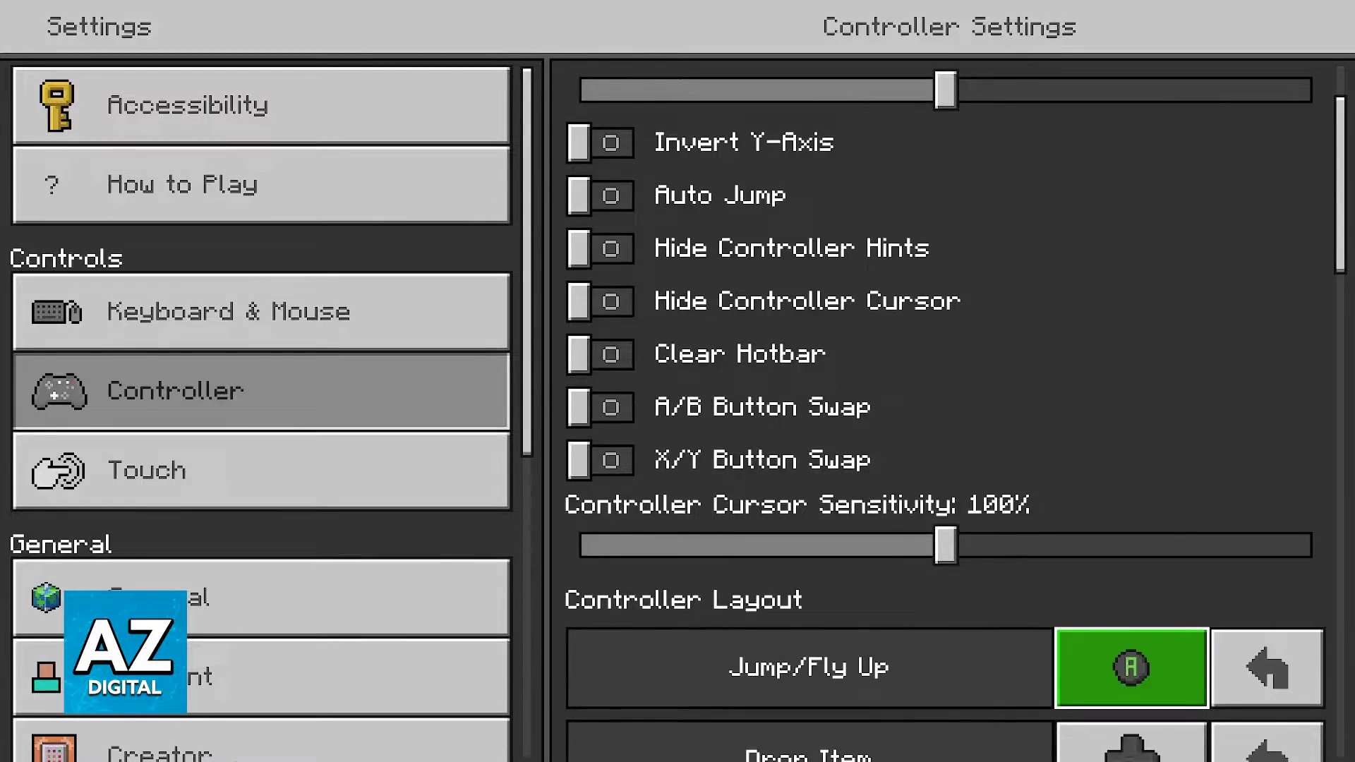
{"action": "key", "text": "Down"}
{"action": "key", "text": "Down"}
{"action": "key", "text": "Down"}
{"action": "key", "text": "Down"}
{"action": "key", "text": "Down"}
{"action": "key", "text": "Down"}
{"action": "key", "text": "Down"}
{"action": "key", "text": "Down"}
{"action": "key", "text": "Down"}
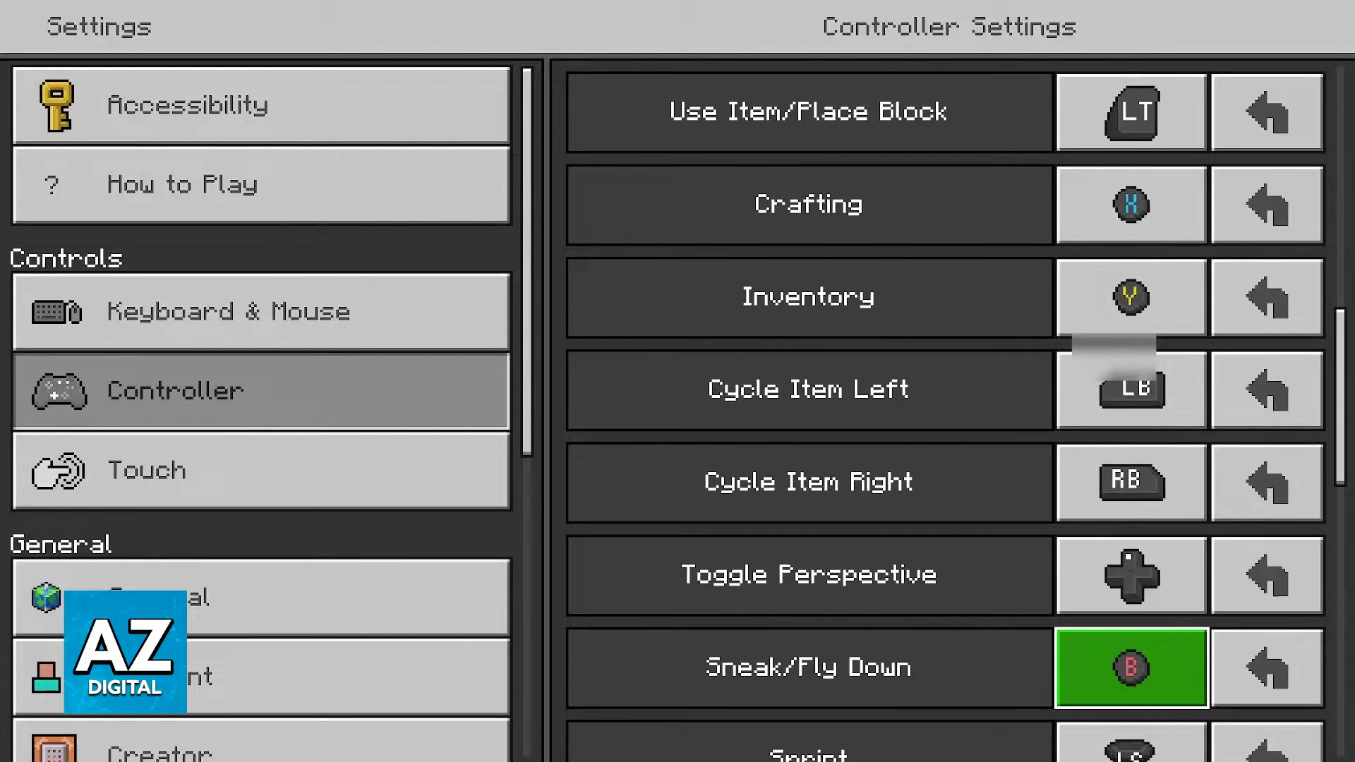
{"action": "key", "text": "Down"}
{"action": "key", "text": "Down"}
{"action": "key", "text": "Down"}
{"action": "key", "text": "Down"}
{"action": "key", "text": "Down"}
{"action": "key", "text": "Down"}
{"action": "key", "text": "Down"}
{"action": "key", "text": "Down"}
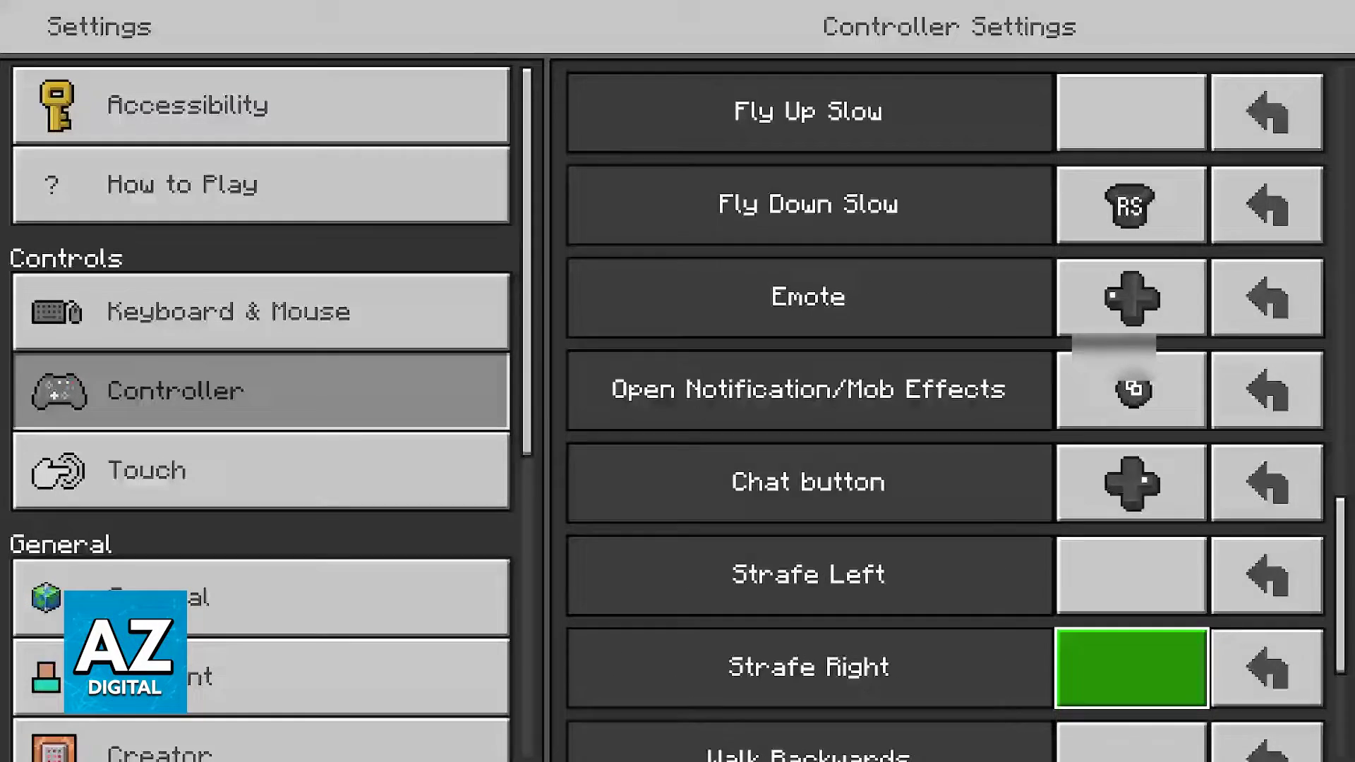
{"action": "key", "text": "Down"}
{"action": "key", "text": "Down"}
{"action": "key", "text": "Down"}
{"action": "key", "text": "Down"}
- Reach the end of the controls list and move back up to the top of the button layout
{"action": "key", "text": "Up"}
{"action": "key", "text": "Up"}
{"action": "key", "text": "Up"}
{"action": "key", "text": "Up"}
{"action": "key", "text": "Up"}
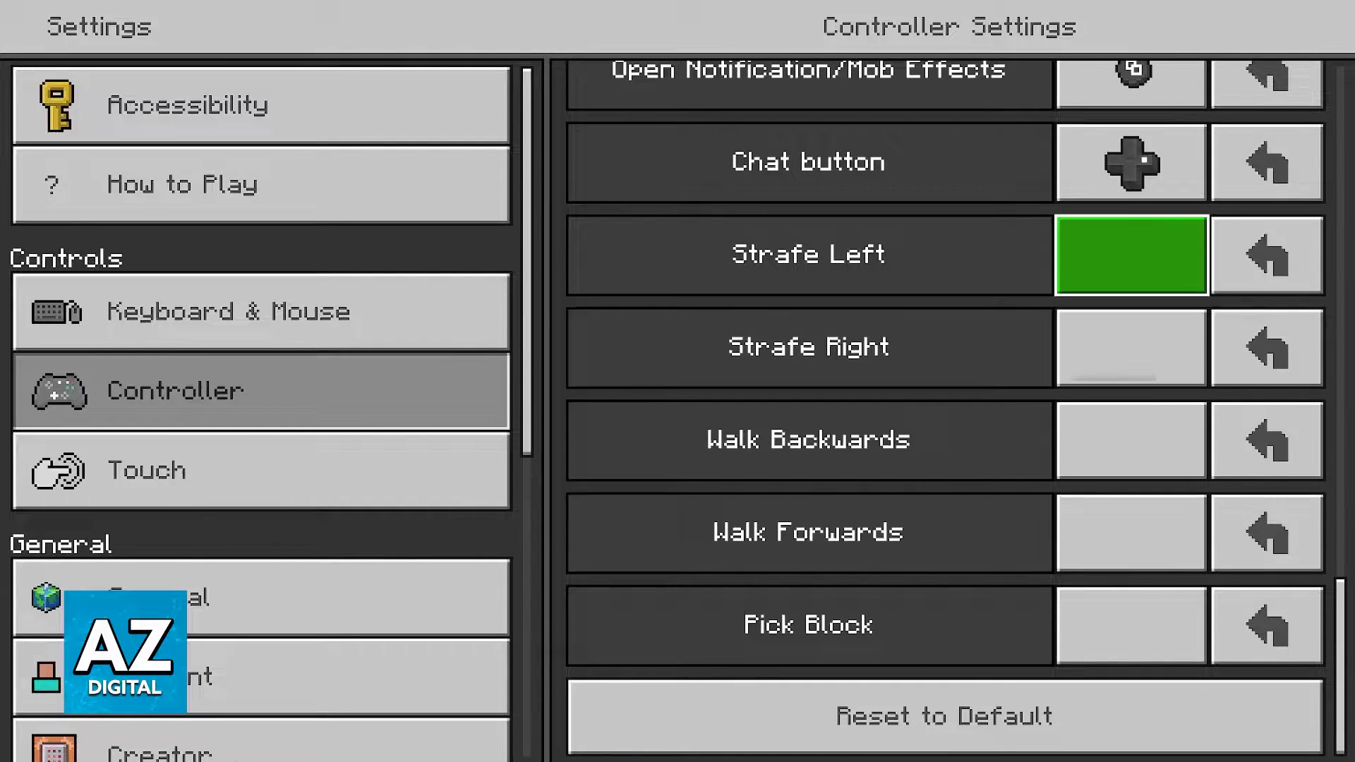
{"action": "key", "text": "Up"}
{"action": "key", "text": "Up"}
{"action": "key", "text": "Up"}
{"action": "key", "text": "Up"}
{"action": "key", "text": "Up"}
{"action": "key", "text": "Up"}
{"action": "key", "text": "Up"}
{"action": "key", "text": "Up"}
{"action": "key", "text": "Up"}
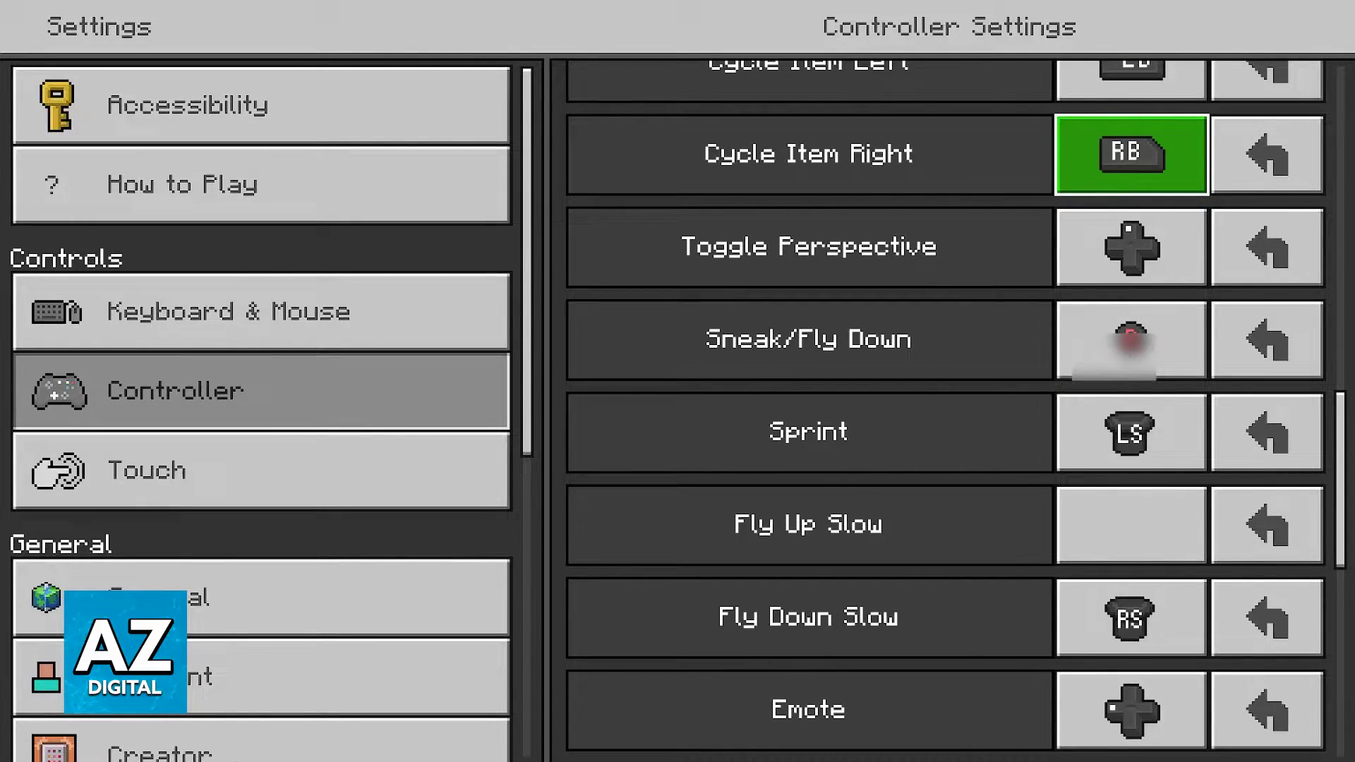
{"action": "key", "text": "Up"}
{"action": "key", "text": "Up"}
{"action": "key", "text": "Up"}
{"action": "key", "text": "Up"}
{"action": "key", "text": "Up"}
{"action": "key", "text": "Up"}
{"action": "key", "text": "Up"}
{"action": "key", "text": "Up"}
{"action": "key", "text": "Up"}
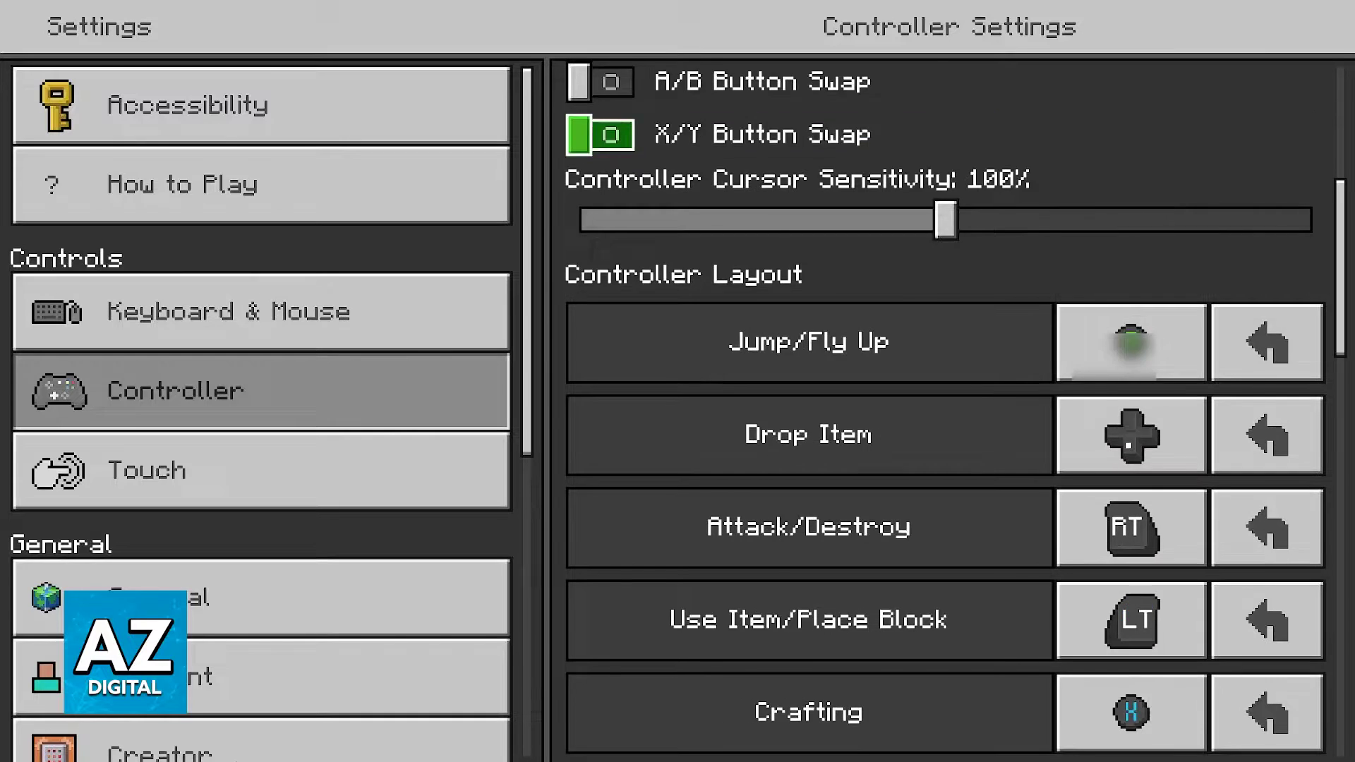
{"action": "key", "text": "Up"}
{"action": "key", "text": "Up"}
{"action": "key", "text": "Up"}
{"action": "key", "text": "Up"}
{"action": "key", "text": "Up"}
- Return to the category sidebar, then re-enter the Controller options at Camera Sensitivity
{"action": "key", "text": "Left"}
{"action": "key", "text": "Up"}
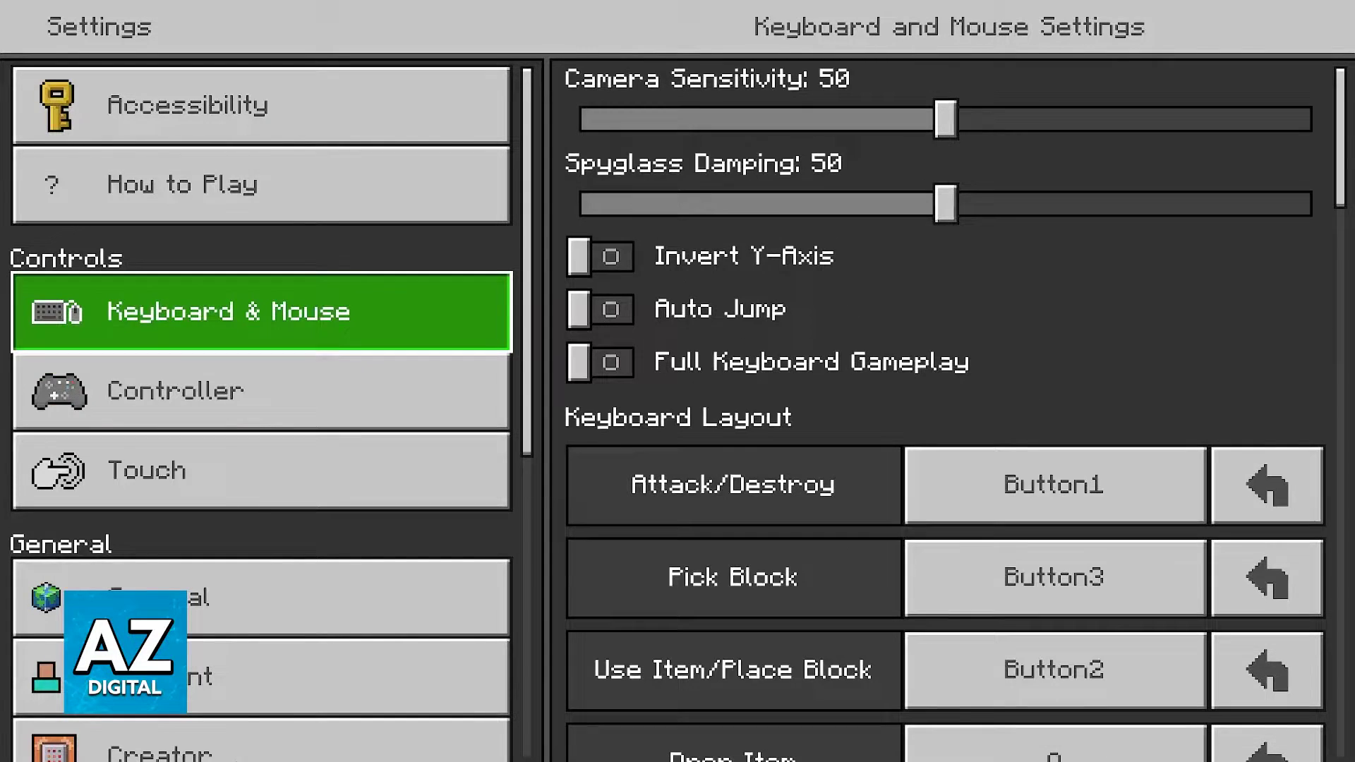
{"action": "key", "text": "Down"}
{"action": "key", "text": "Down"}
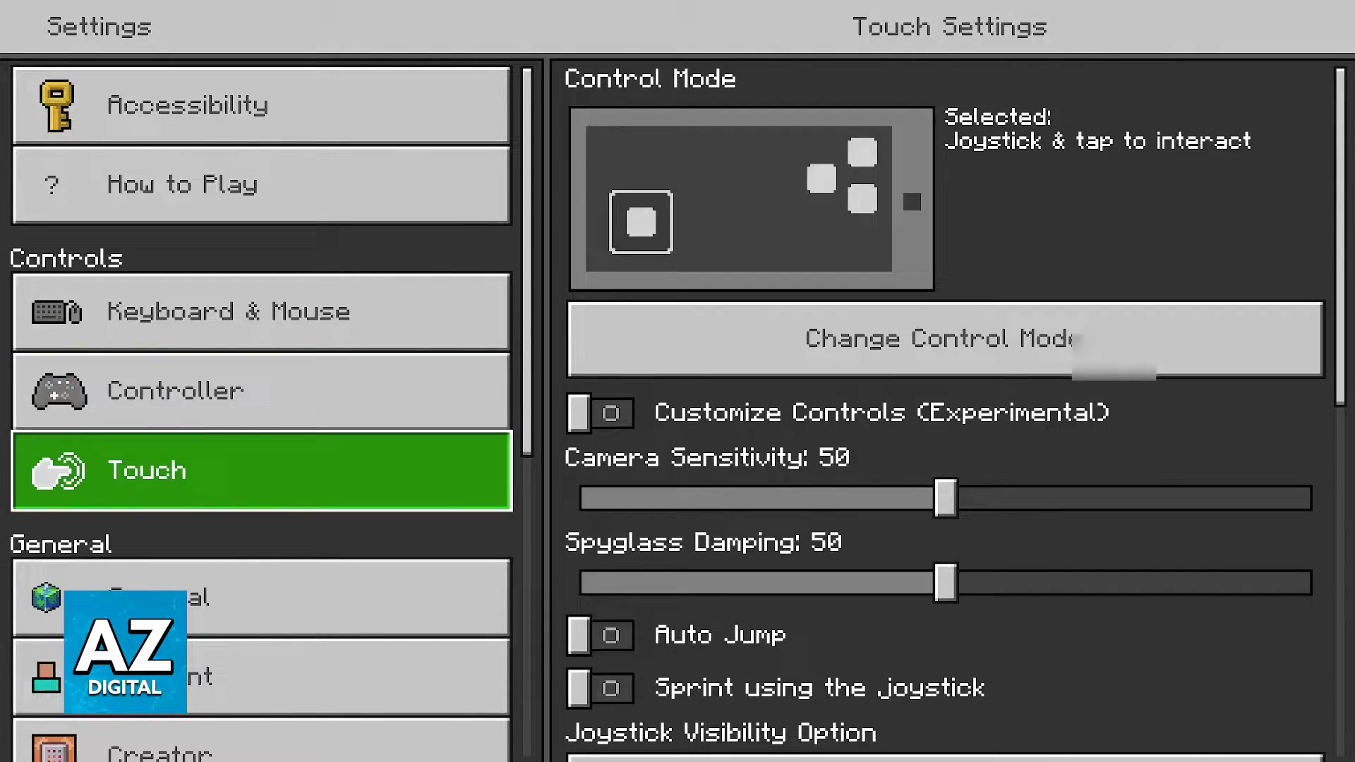
{"action": "key", "text": "Up"}
{"action": "key", "text": "Right"}
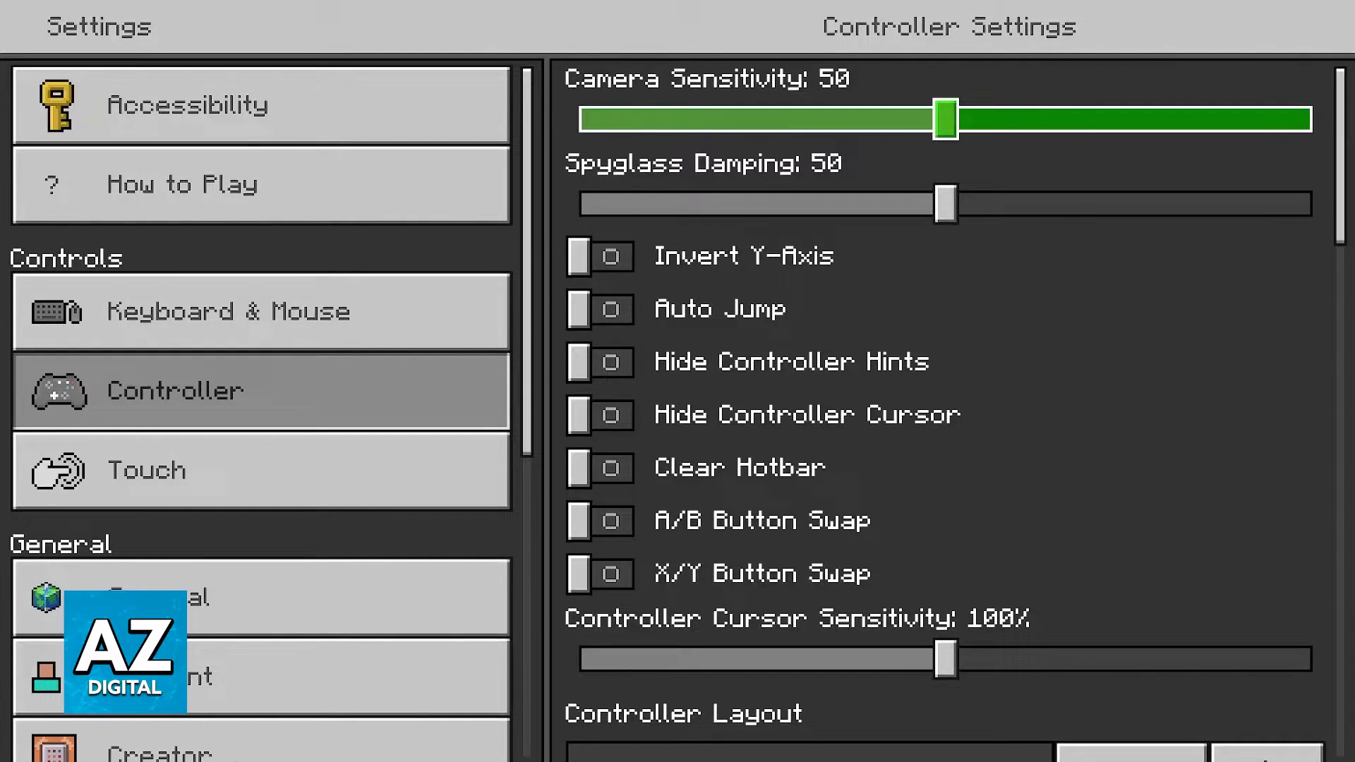
{"action": "key", "text": "Down"}
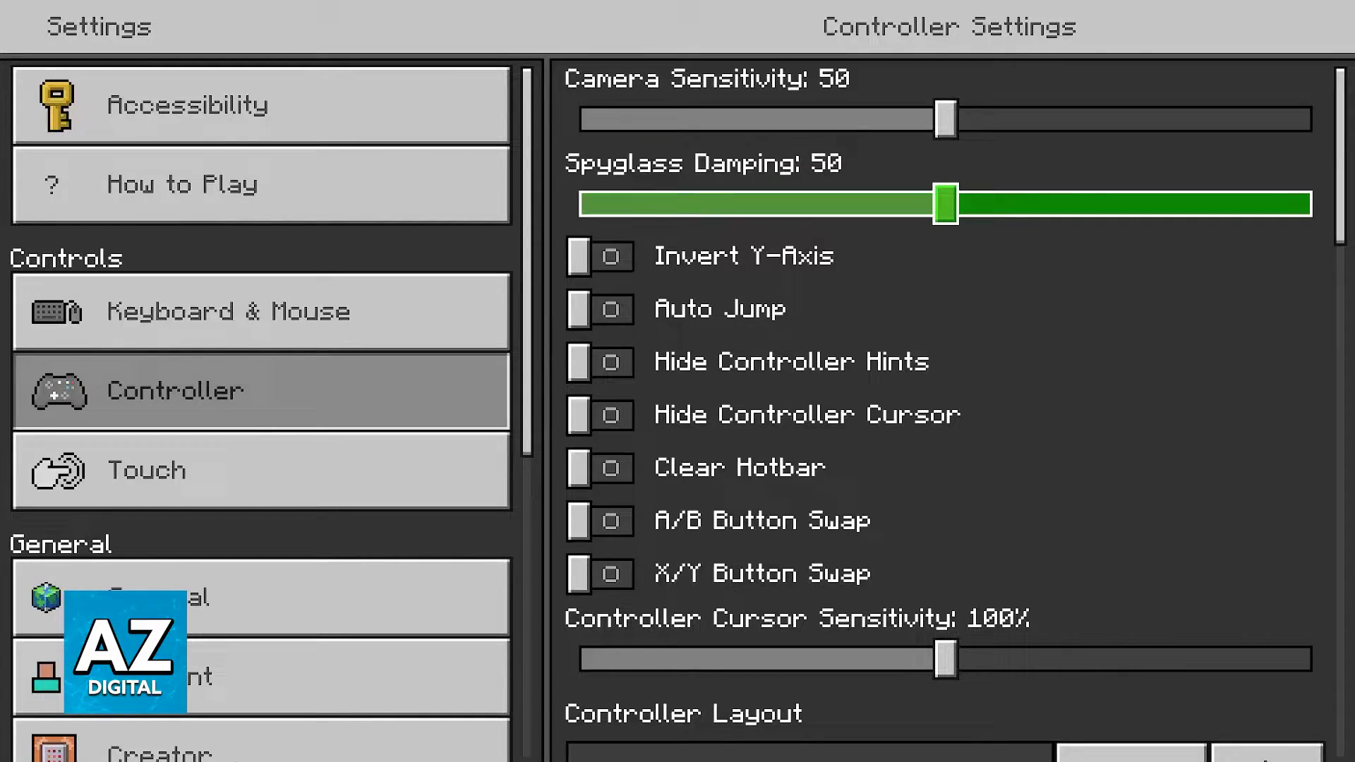
{"action": "key", "text": "Down"}
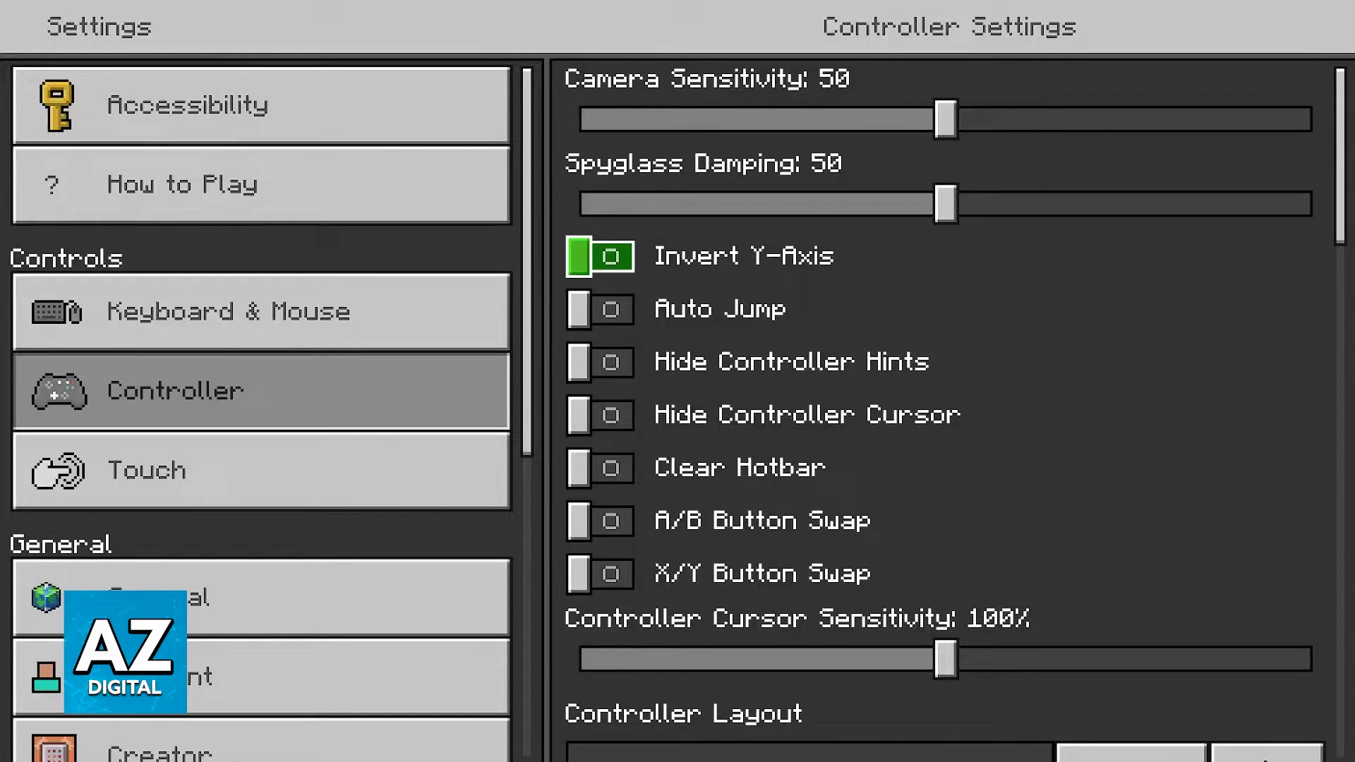
{"action": "key", "text": "Down"}
{"action": "key", "text": "Down"}
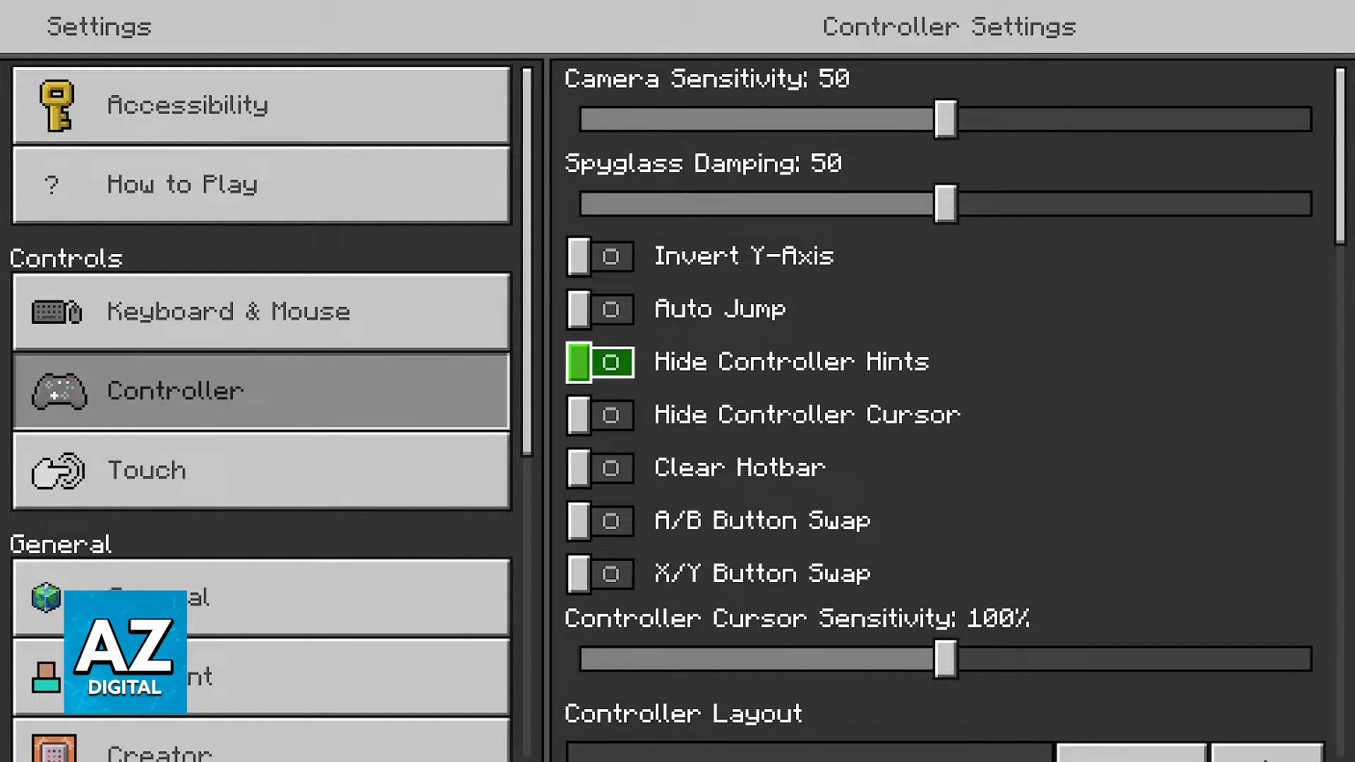
{"action": "key", "text": "Down"}
{"action": "key", "text": "Down"}
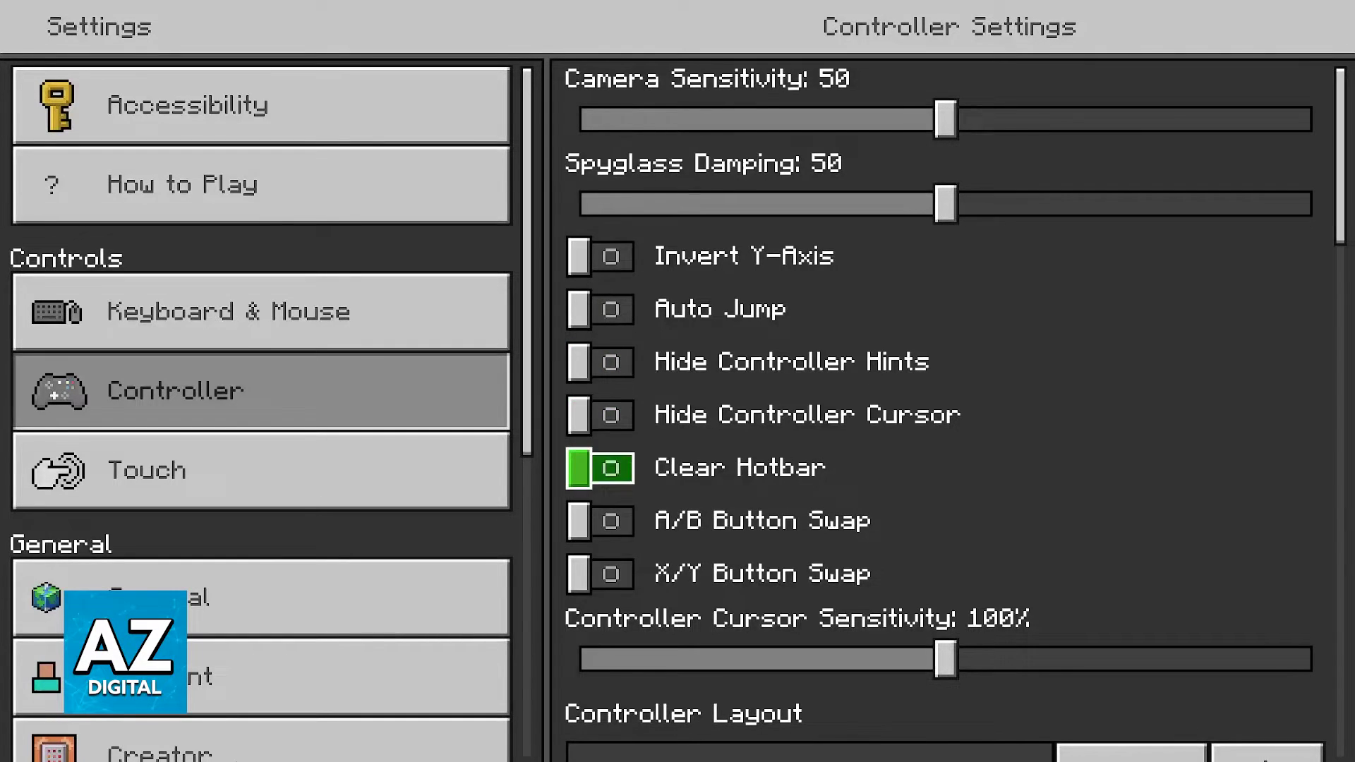
{"action": "key", "text": "Down"}
{"action": "key", "text": "Down"}
{"action": "key", "text": "Down"}
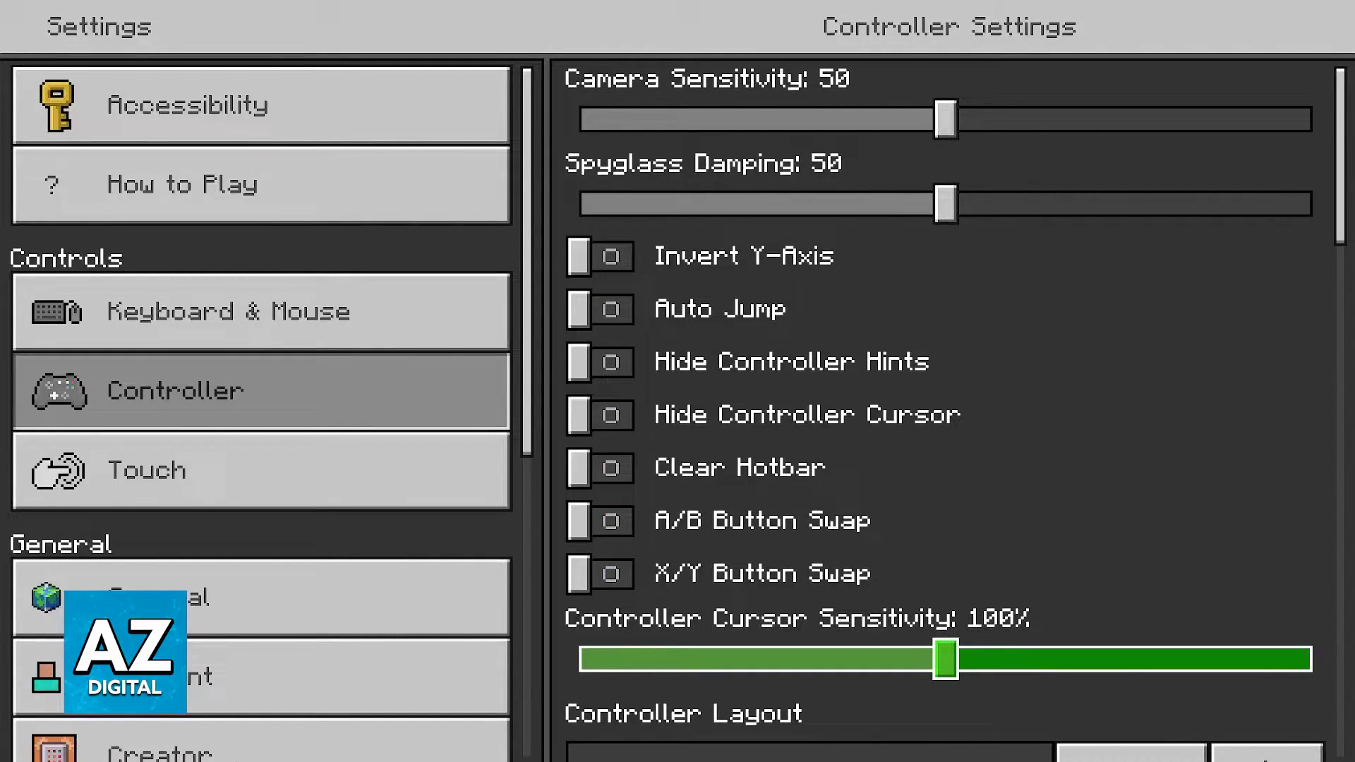
{"action": "key", "text": "Up"}
{"action": "key", "text": "Up"}
{"action": "key", "text": "Up"}
{"action": "key", "text": "Up"}
{"action": "key", "text": "Up"}
{"action": "key", "text": "Up"}
{"action": "key", "text": "Up"}
{"action": "key", "text": "Up"}
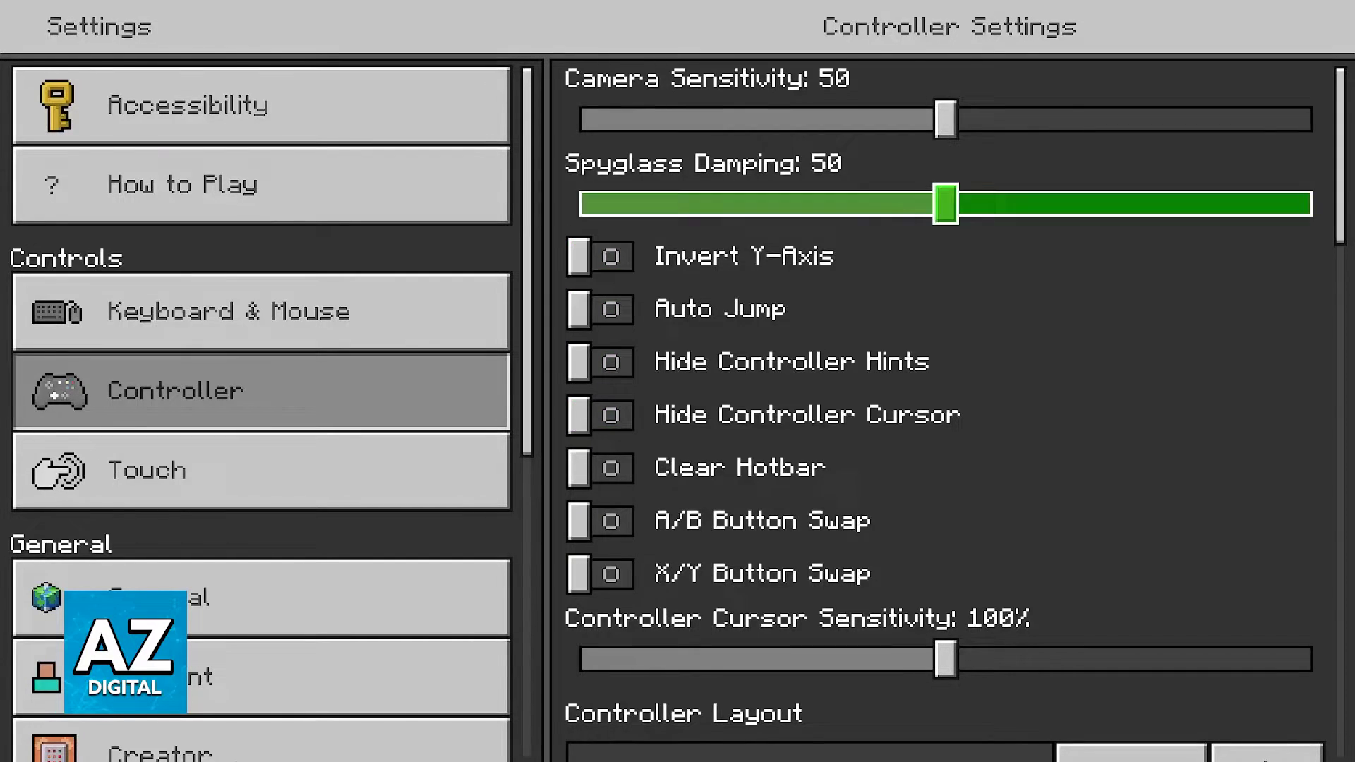
{"action": "key", "text": "Up"}
{"action": "key", "text": "Down"}
{"action": "key", "text": "Down"}
{"action": "key", "text": "Down"}
{"action": "key", "text": "Down"}
{"action": "key", "text": "Down"}
{"action": "key", "text": "Down"}
{"action": "key", "text": "Down"}
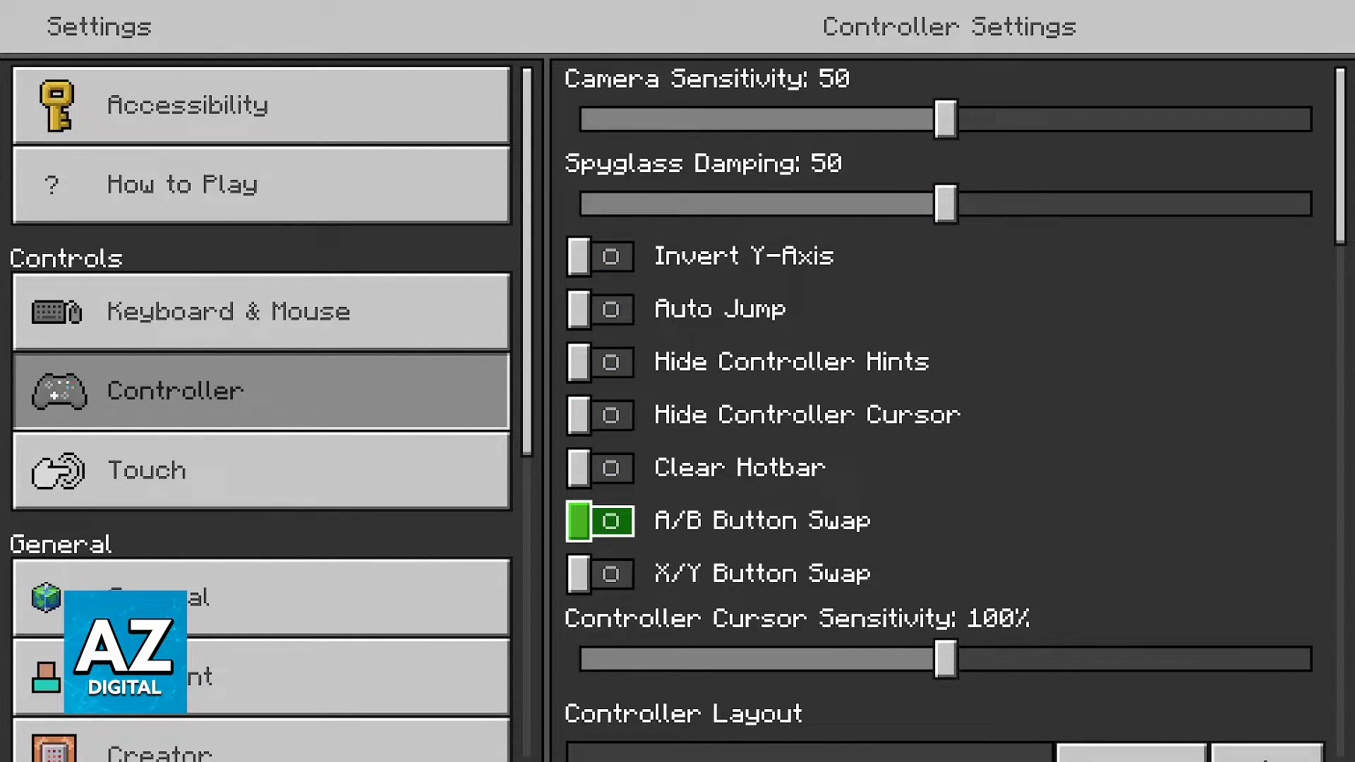
{"action": "key", "text": "Down"}
{"action": "key", "text": "Down"}
{"action": "key", "text": "Down"}
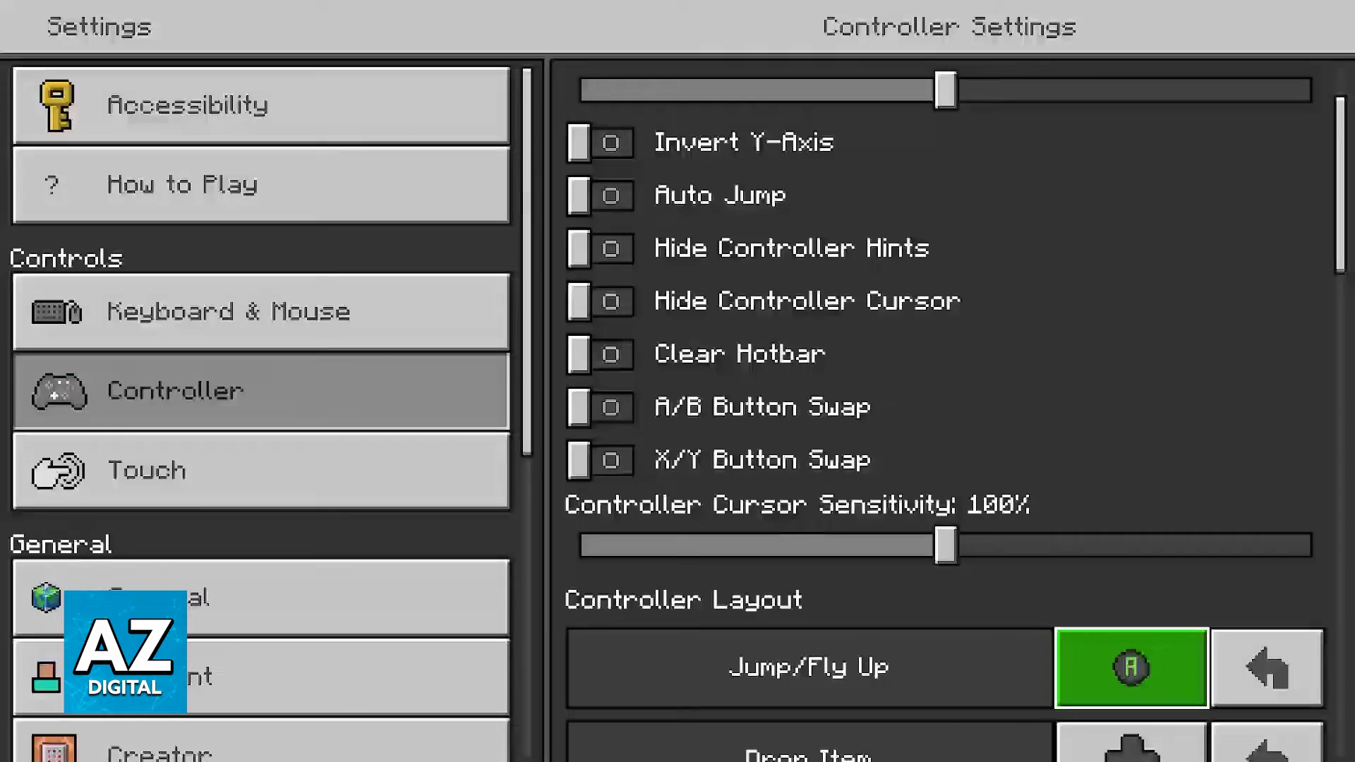
{"action": "key", "text": "Left"}
{"action": "key", "text": "Right"}
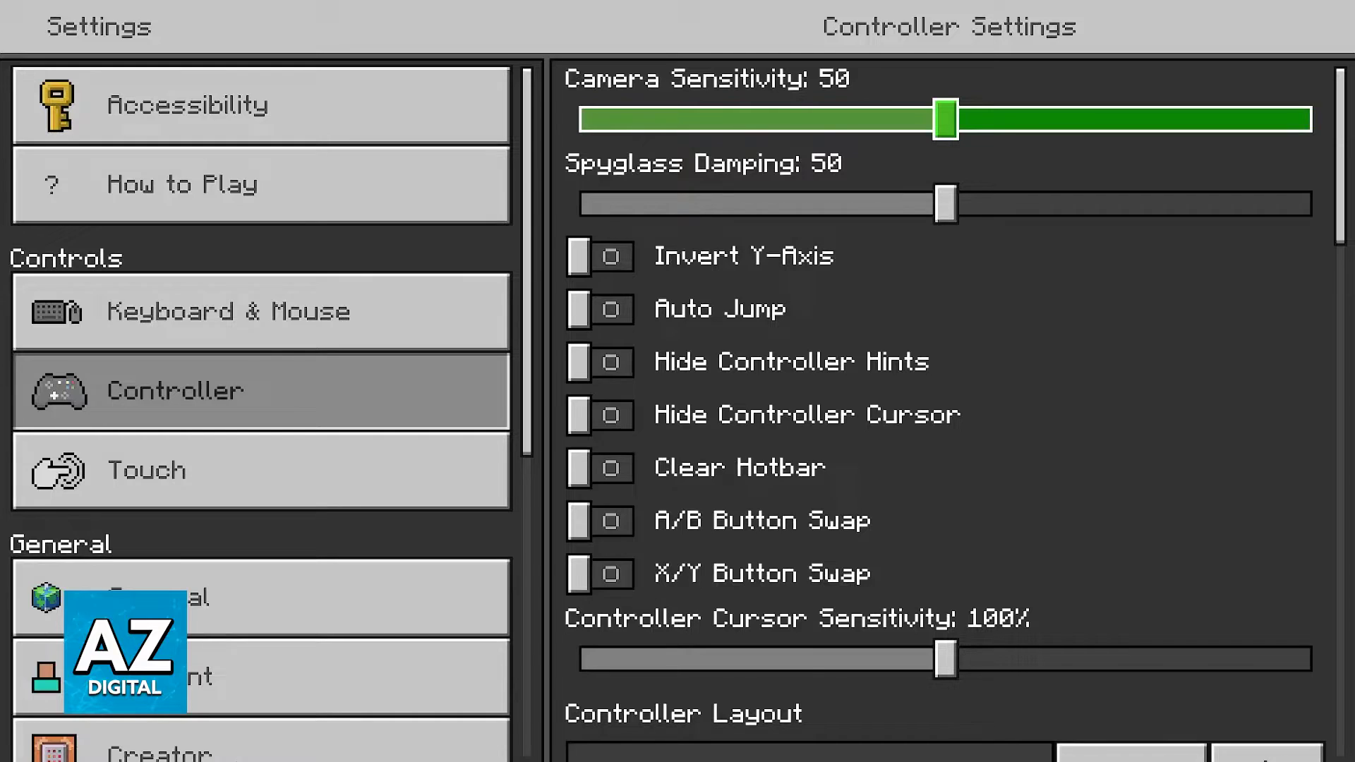
{"action": "key", "text": "Down"}
{"action": "key", "text": "Down"}
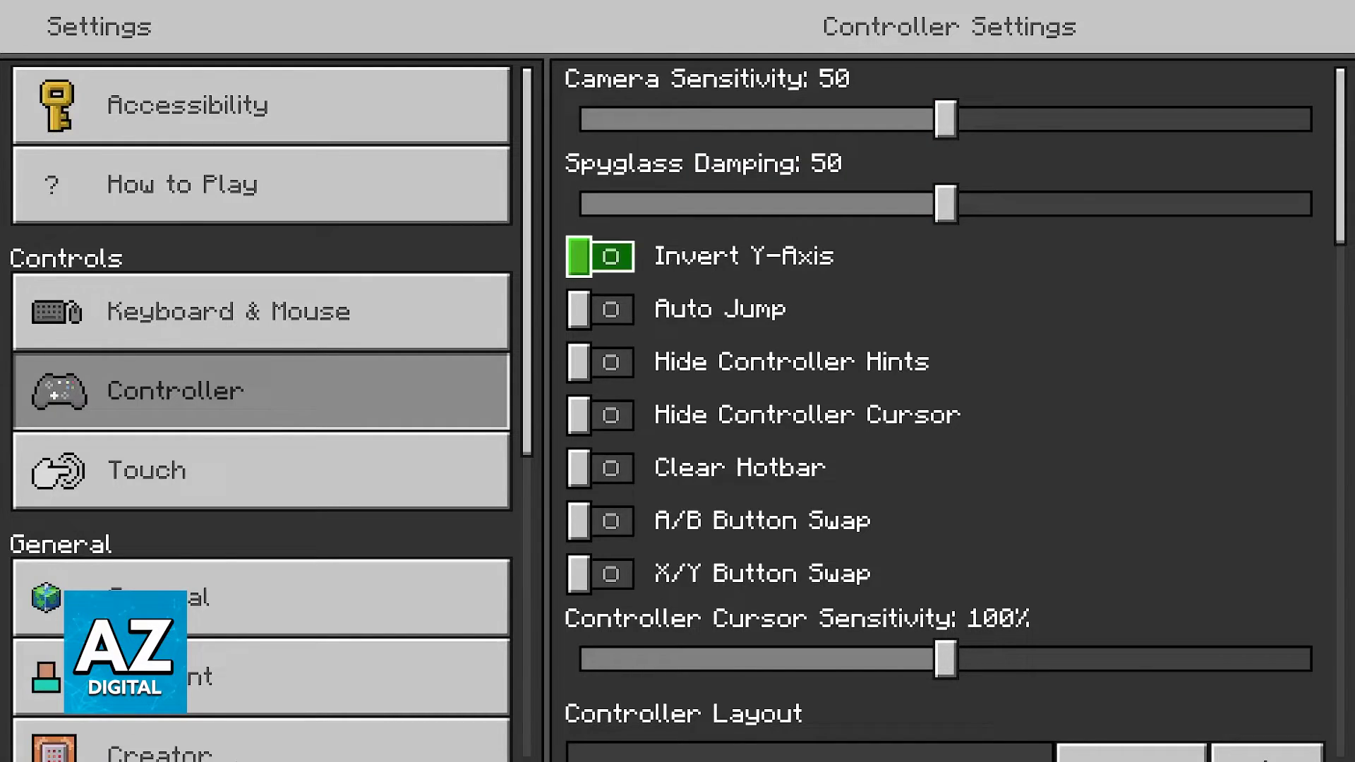
{"action": "key", "text": "Down"}
{"action": "key", "text": "Down"}
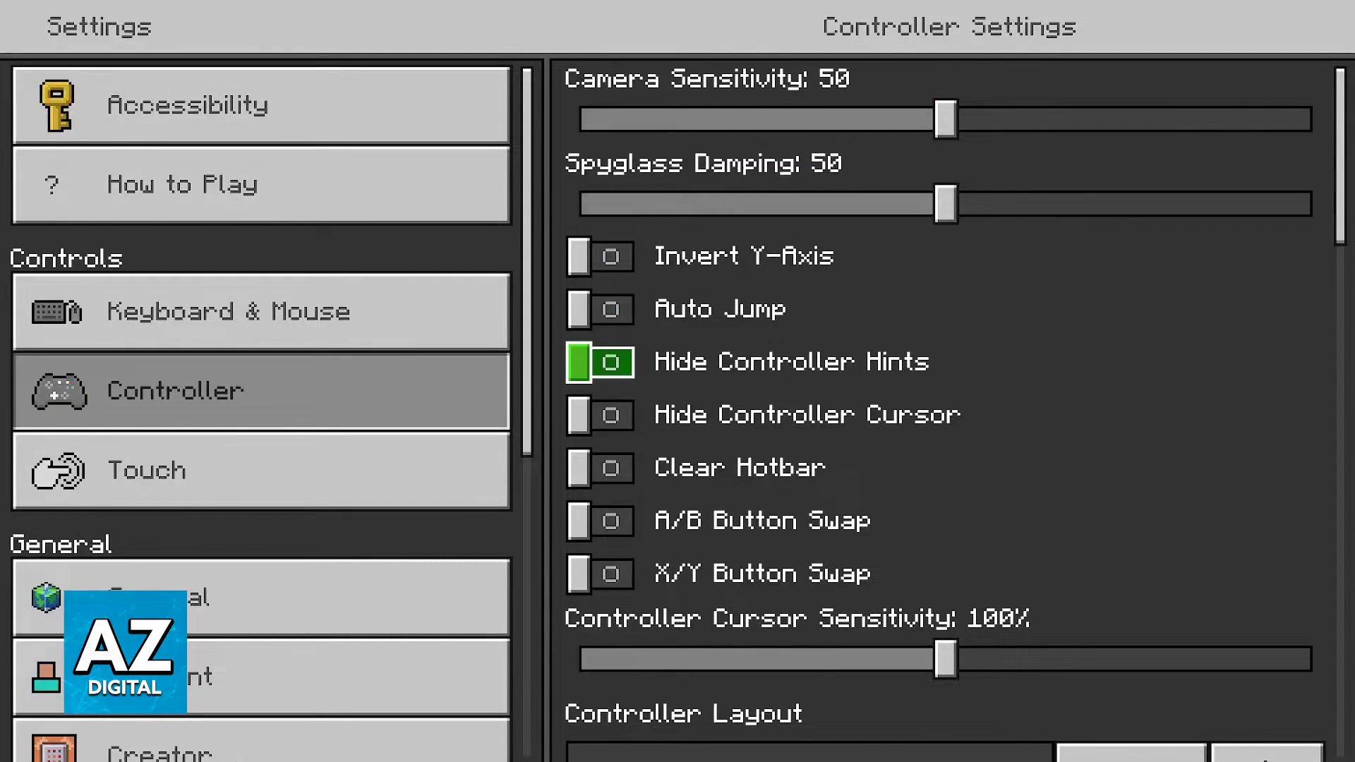
{"action": "key", "text": "Down"}
{"action": "key", "text": "Down"}
{"action": "key", "text": "Down"}
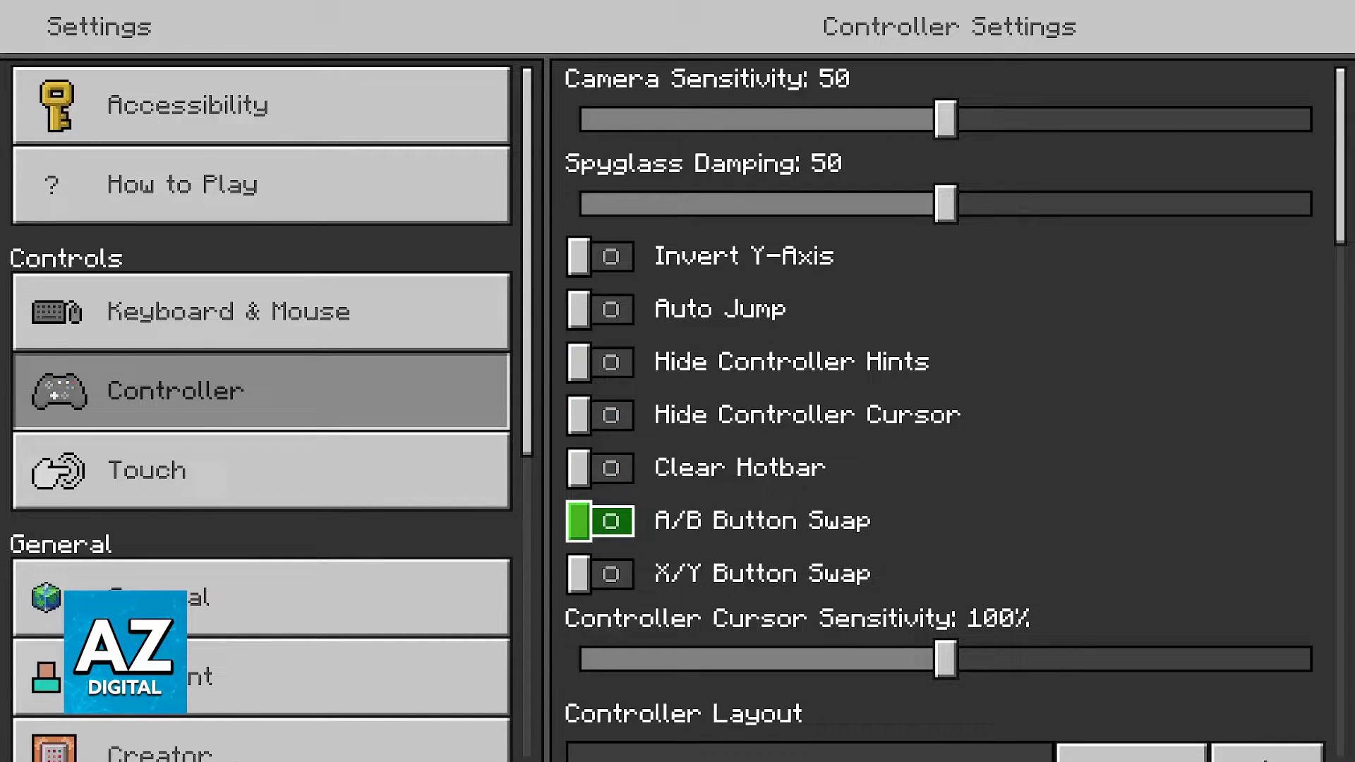
{"action": "key", "text": "Down"}
{"action": "key", "text": "Down"}
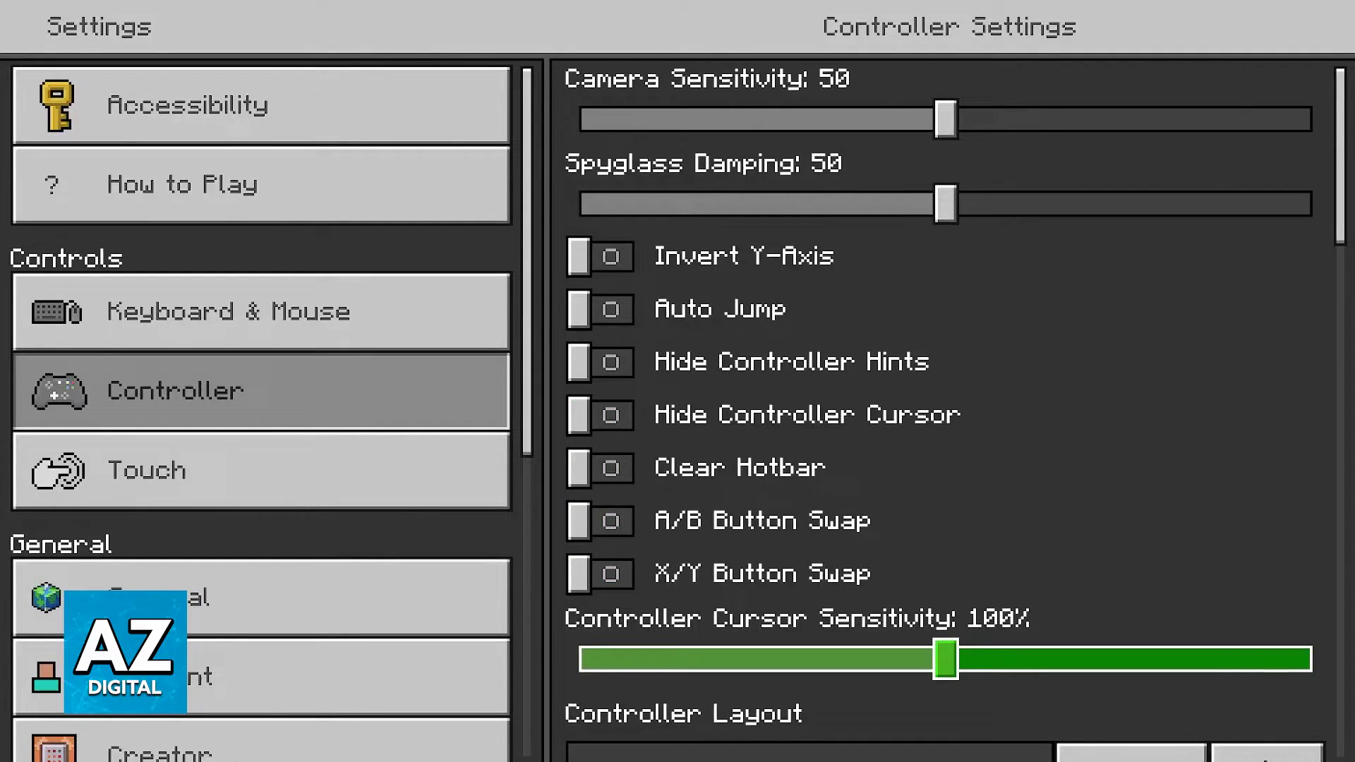
{"action": "key", "text": "Up"}
{"action": "key", "text": "Up"}
{"action": "key", "text": "Up"}
{"action": "key", "text": "Up"}
{"action": "key", "text": "Up"}
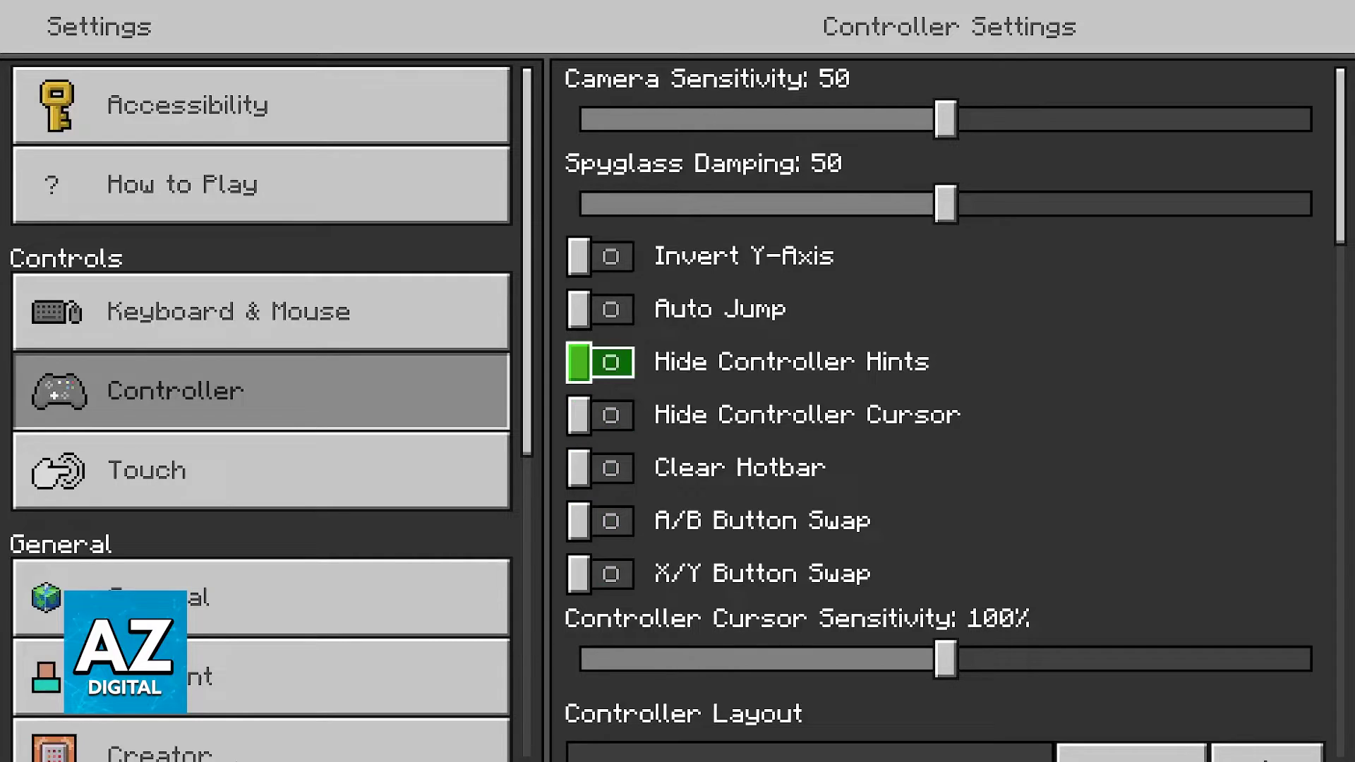
{"action": "key", "text": "Up"}
{"action": "key", "text": "Up"}
{"action": "key", "text": "Up"}
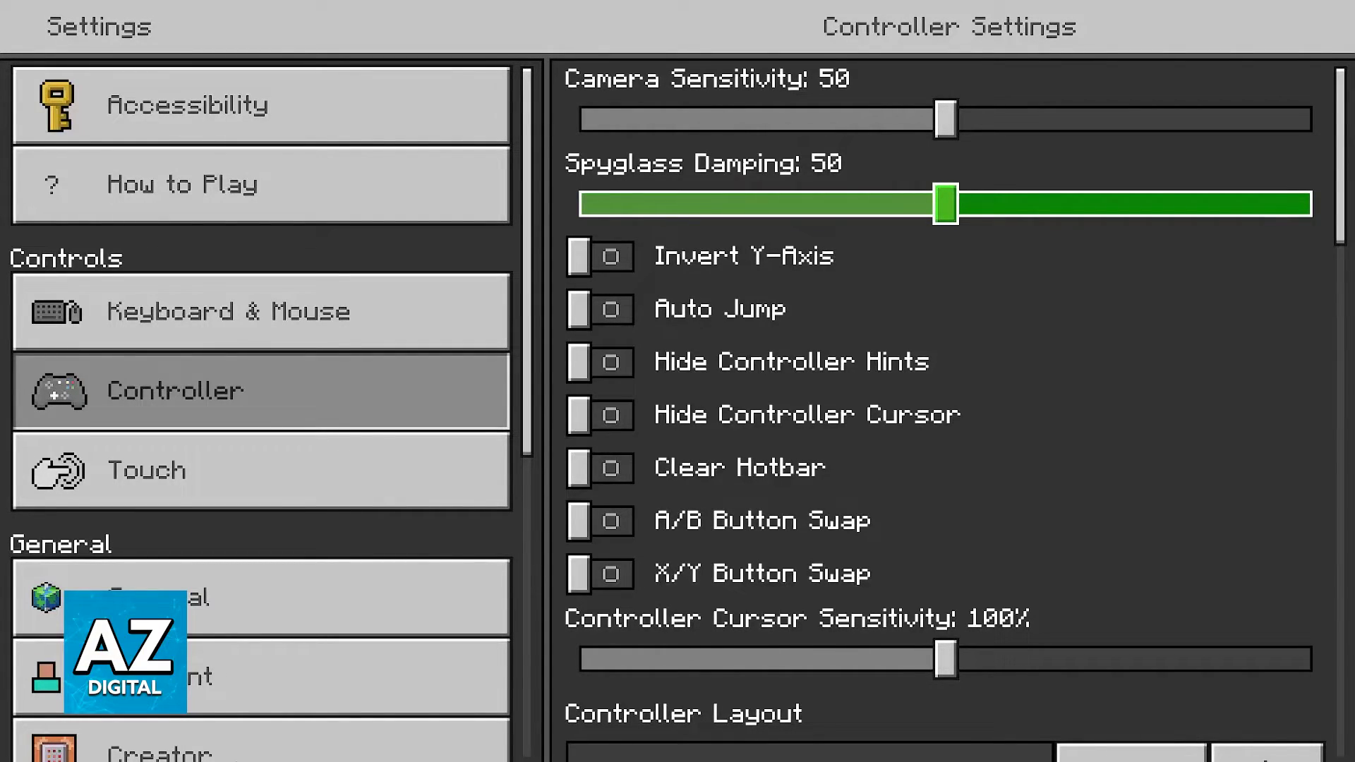
- Browse the controller toggles from Invert Y-Axis to X/Y Button Swap and the cursor sensitivity slider
{"action": "key", "text": "Down"}
{"action": "key", "text": "Down"}
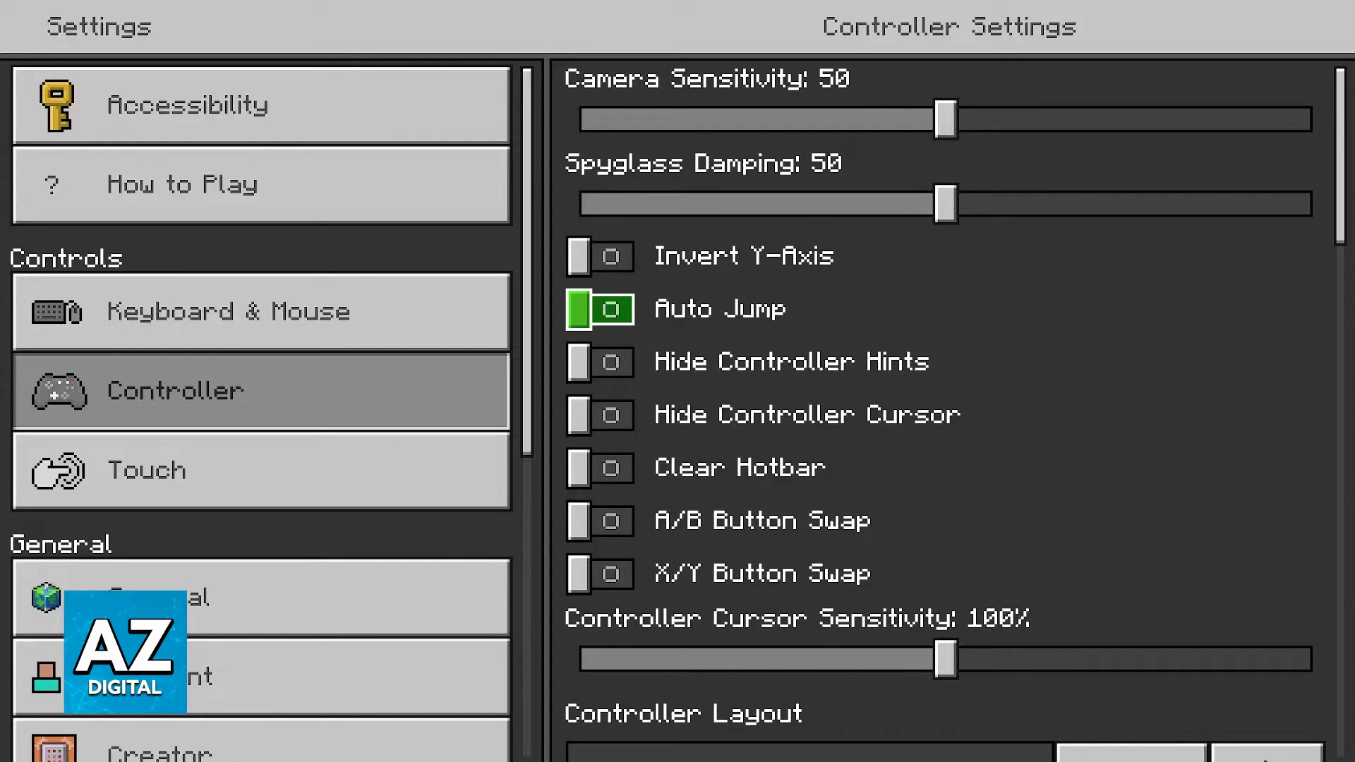
{"action": "key", "text": "Down"}
{"action": "key", "text": "Down"}
{"action": "key", "text": "Down"}
{"action": "key", "text": "Down"}
{"action": "key", "text": "Down"}
{"action": "key", "text": "Down"}
{"action": "key", "text": "Up"}
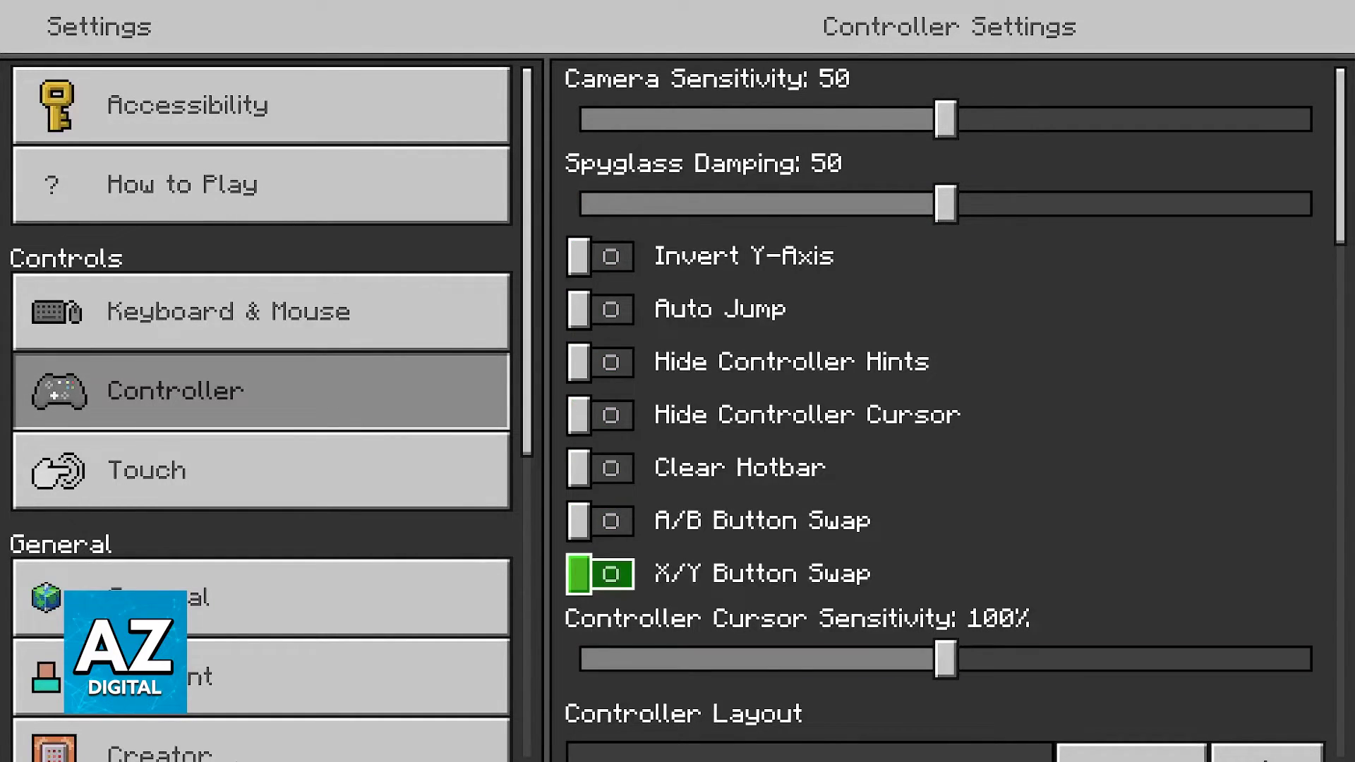
{"action": "key", "text": "Up"}
{"action": "key", "text": "Up"}
{"action": "key", "text": "Up"}
{"action": "key", "text": "Up"}
{"action": "key", "text": "Up"}
{"action": "key", "text": "Down"}
{"action": "key", "text": "Down"}
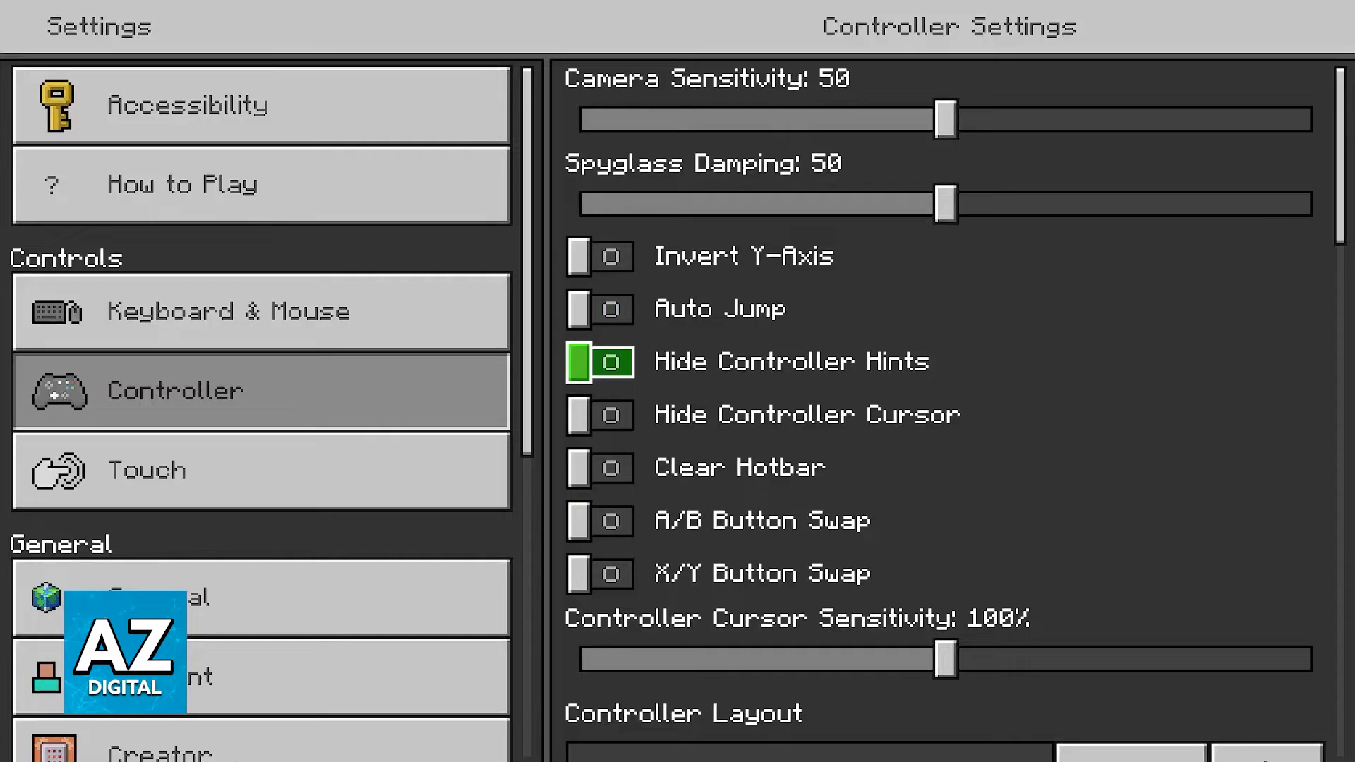
{"action": "key", "text": "Down"}
{"action": "key", "text": "Down"}
{"action": "key", "text": "Up"}
{"action": "key", "text": "Up"}
{"action": "key", "text": "Up"}
{"action": "key", "text": "Up"}
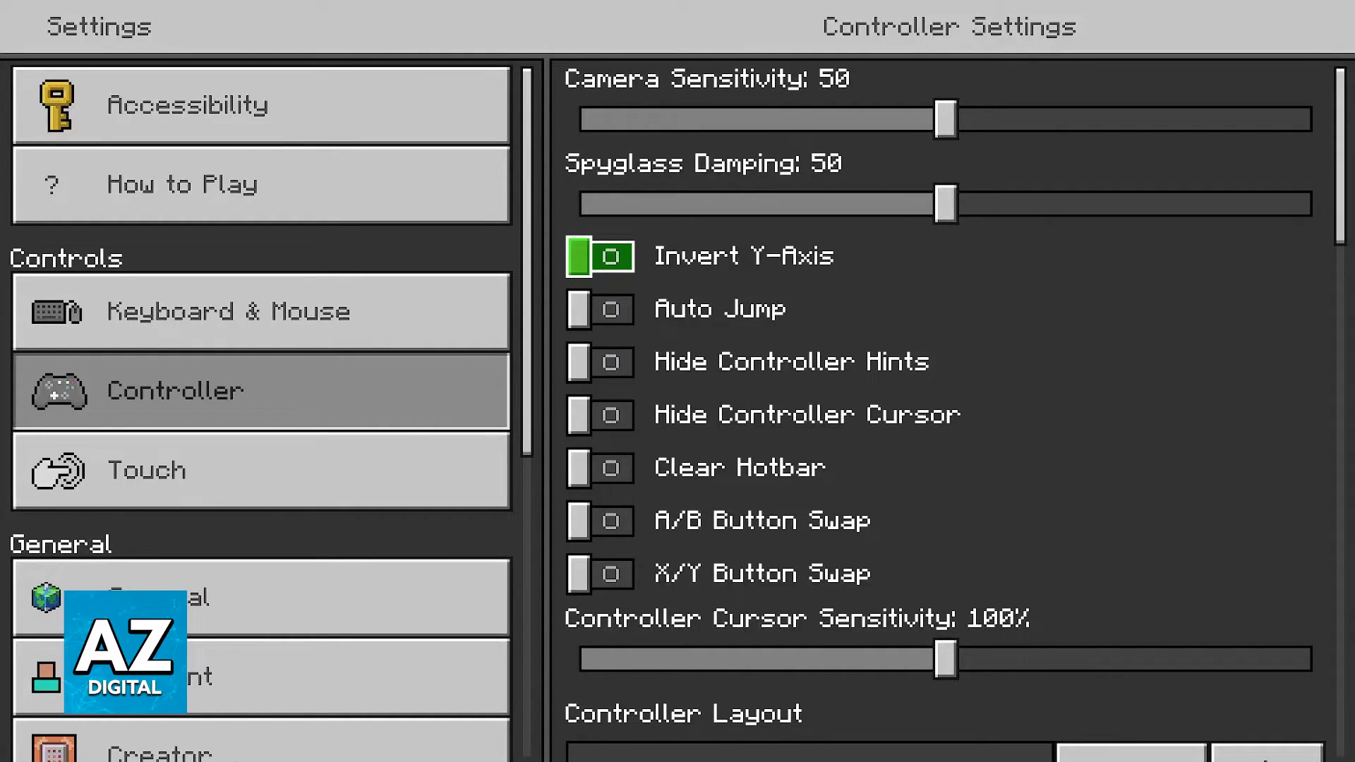
- Go back up to Camera Sensitivity, then down into the Controller Layout bindings list, finding no deadzone setting
{"action": "key", "text": "Down"}
{"action": "key", "text": "Down"}
{"action": "key", "text": "Down"}
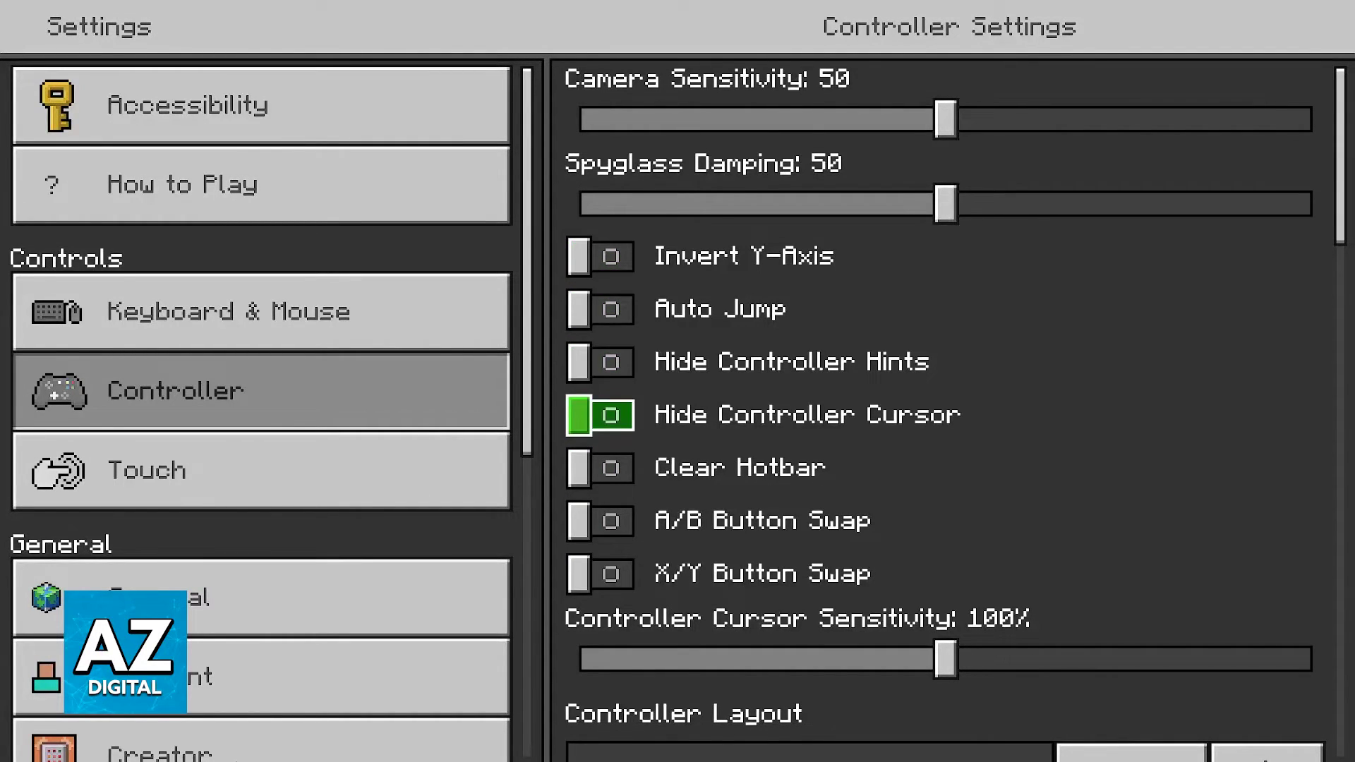
{"action": "key", "text": "Up"}
{"action": "key", "text": "Up"}
{"action": "key", "text": "Down"}
{"action": "key", "text": "Up"}
{"action": "key", "text": "Up"}
{"action": "key", "text": "Up"}
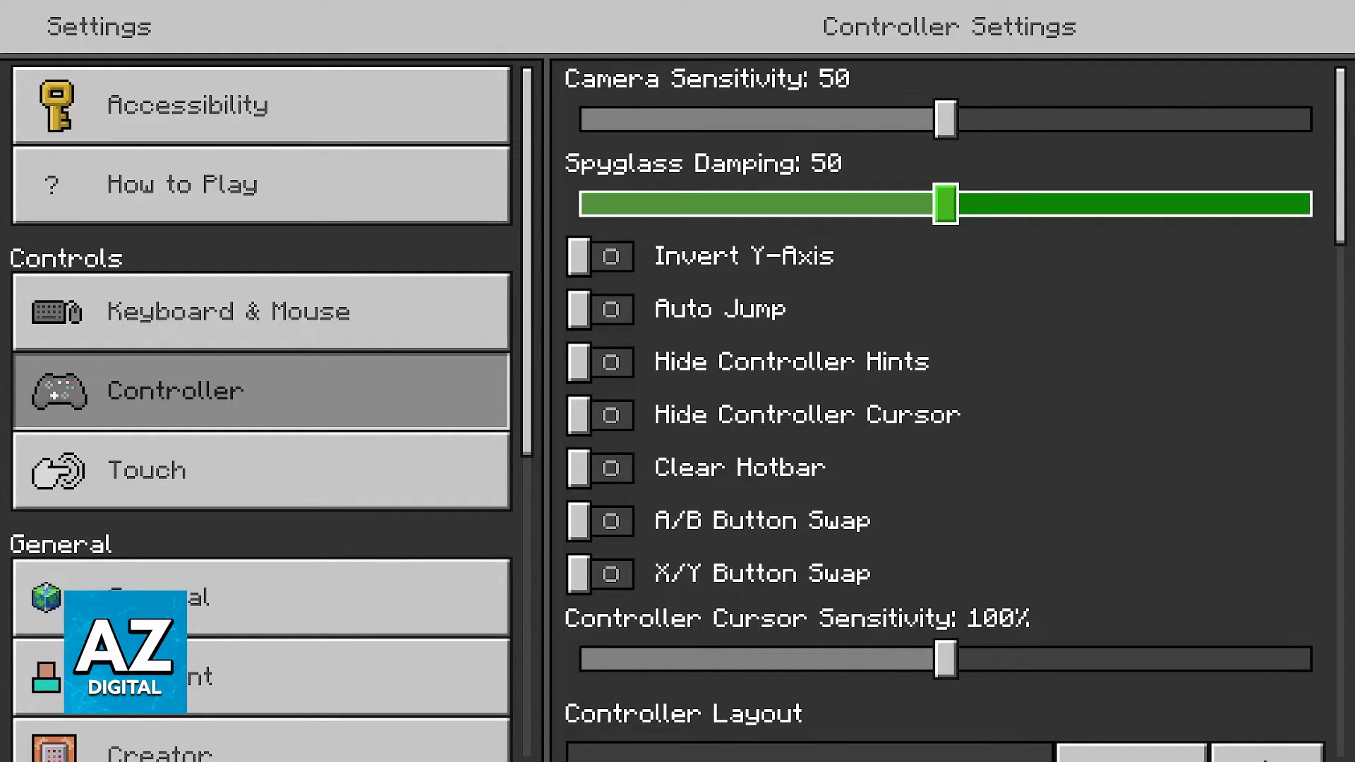
{"action": "key", "text": "Up"}
{"action": "key", "text": "Down"}
{"action": "key", "text": "Down"}
{"action": "key", "text": "Down"}
{"action": "key", "text": "Down"}
{"action": "key", "text": "Down"}
{"action": "key", "text": "Down"}
{"action": "key", "text": "Down"}
{"action": "key", "text": "Down"}
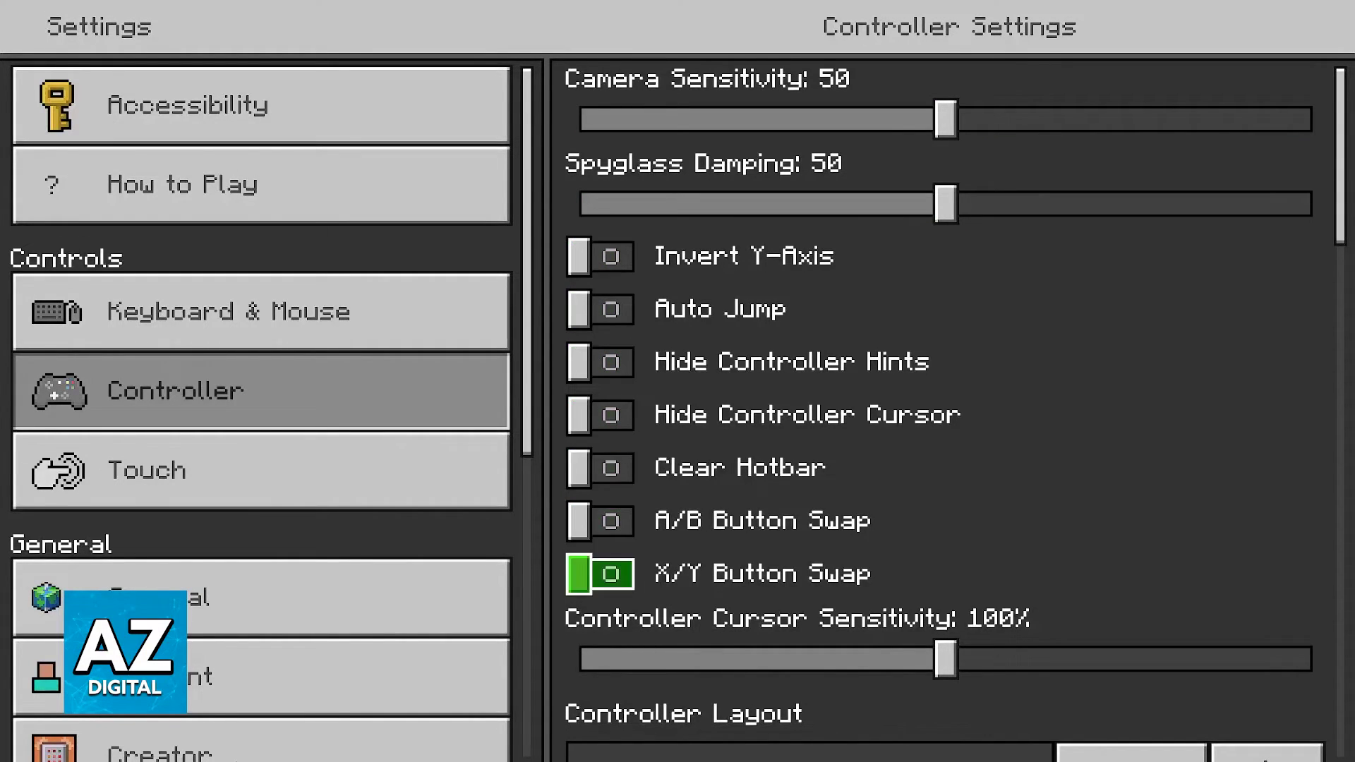
{"action": "key", "text": "Down"}
{"action": "key", "text": "Down"}
{"action": "key", "text": "Down"}
{"action": "key", "text": "Down"}
{"action": "key", "text": "Down"}
{"action": "key", "text": "Down"}
{"action": "key", "text": "Down"}
{"action": "key", "text": "Right"}
{"action": "key", "text": "Down"}
{"action": "key", "text": "Down"}
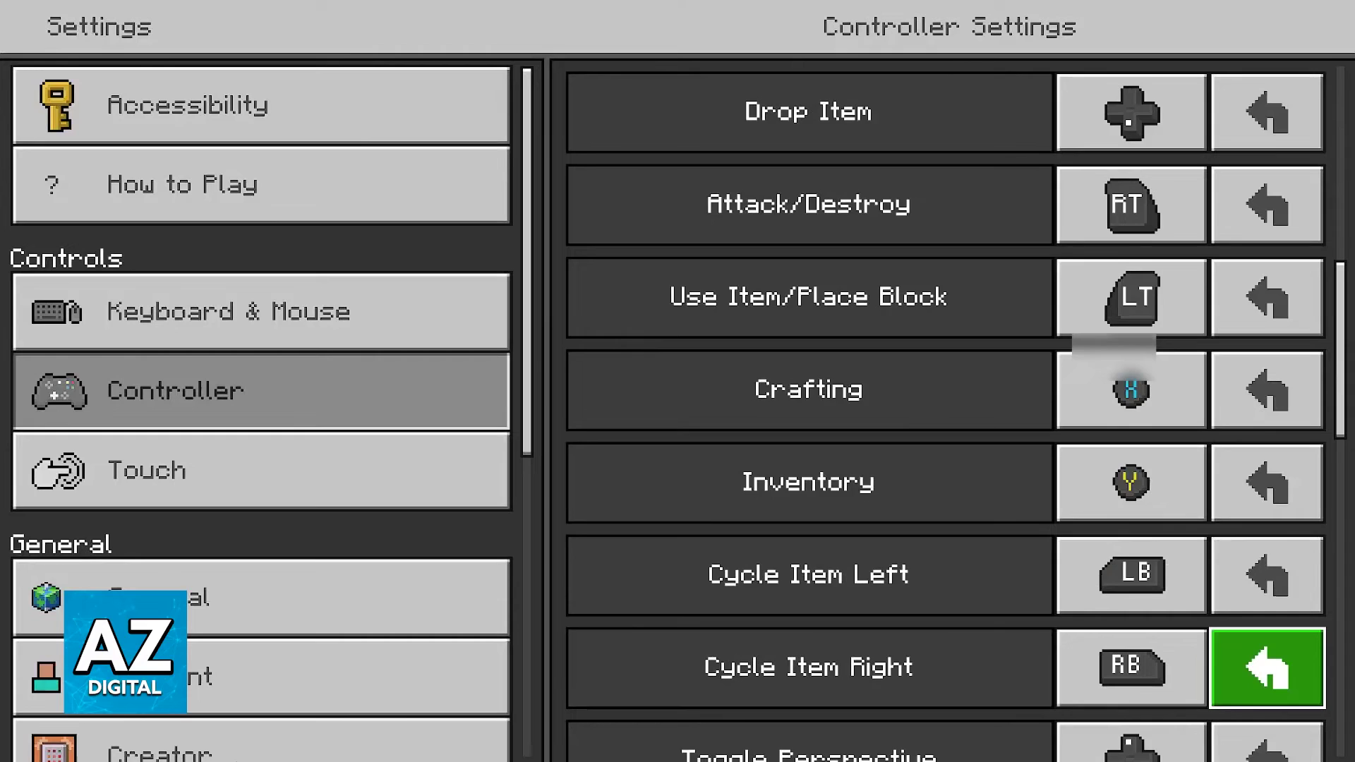
{"action": "key", "text": "Down"}
{"action": "key", "text": "Down"}
{"action": "key", "text": "Down"}
{"action": "key", "text": "Down"}
{"action": "key", "text": "Down"}
{"action": "key", "text": "Down"}
{"action": "key", "text": "Down"}
{"action": "key", "text": "Down"}
{"action": "key", "text": "Down"}
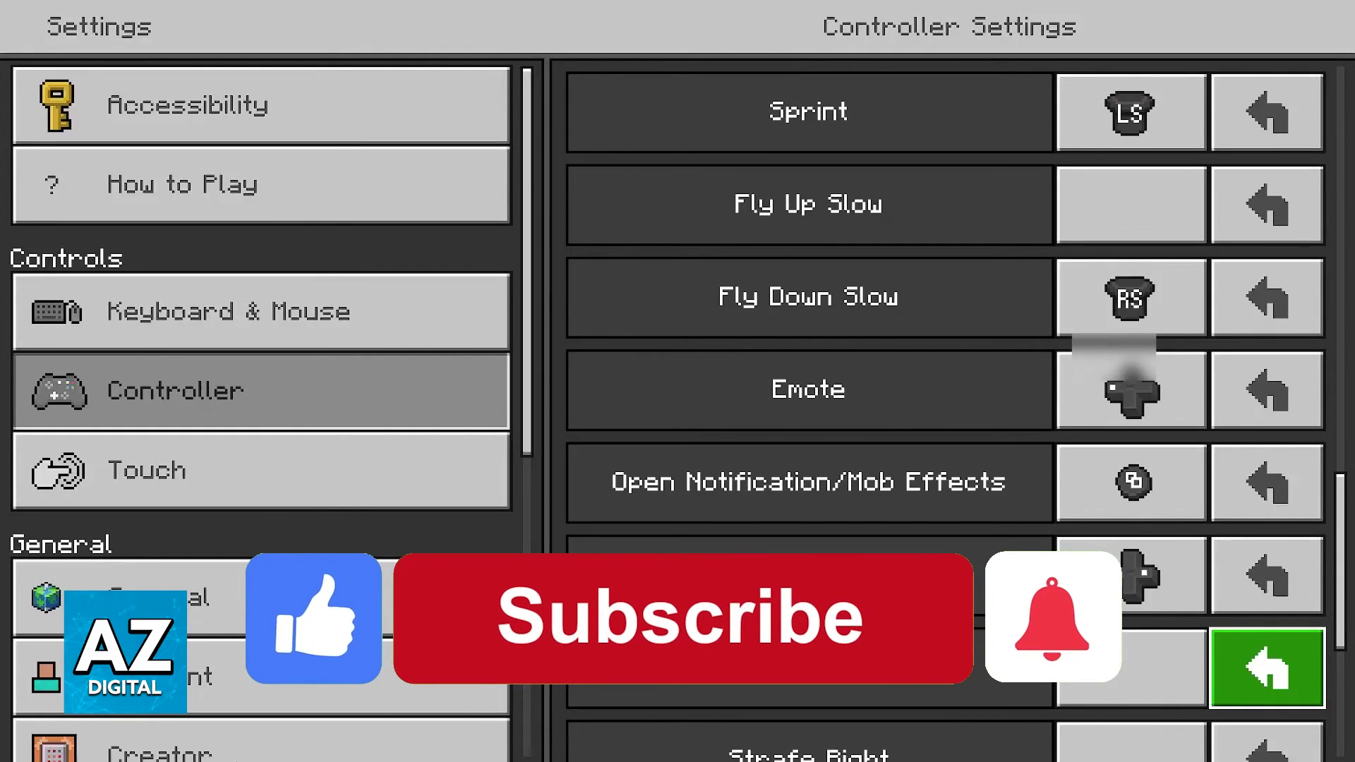
{"action": "key", "text": "Down"}
{"action": "key", "text": "Down"}
{"action": "key", "text": "Down"}
{"action": "key", "text": "Down"}
{"action": "key", "text": "Down"}
{"action": "key", "text": "Up"}
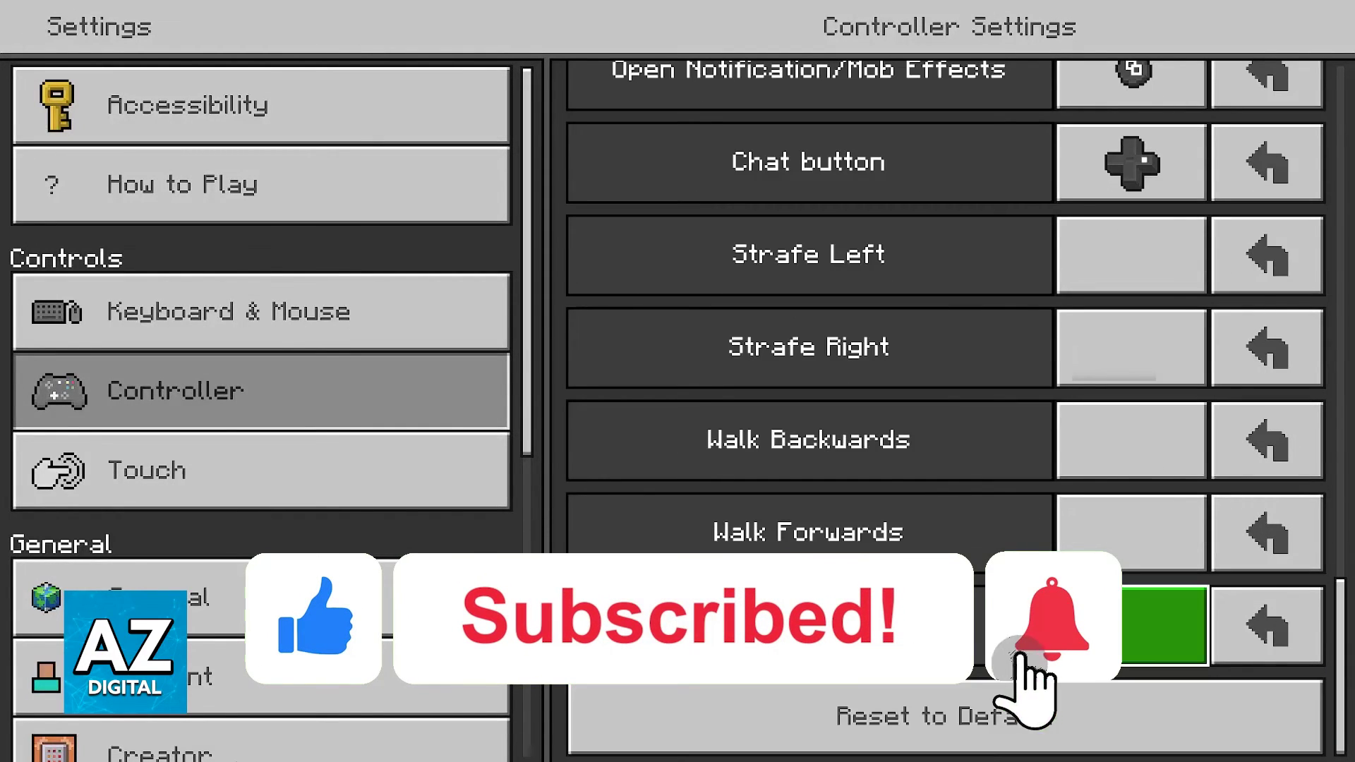
{"action": "key", "text": "Up"}
{"action": "key", "text": "Up"}
{"action": "key", "text": "Up"}
{"action": "key", "text": "Up"}
{"action": "key", "text": "Up"}
{"action": "key", "text": "Up"}
{"action": "key", "text": "Up"}
{"action": "key", "text": "Up"}
{"action": "key", "text": "Up"}
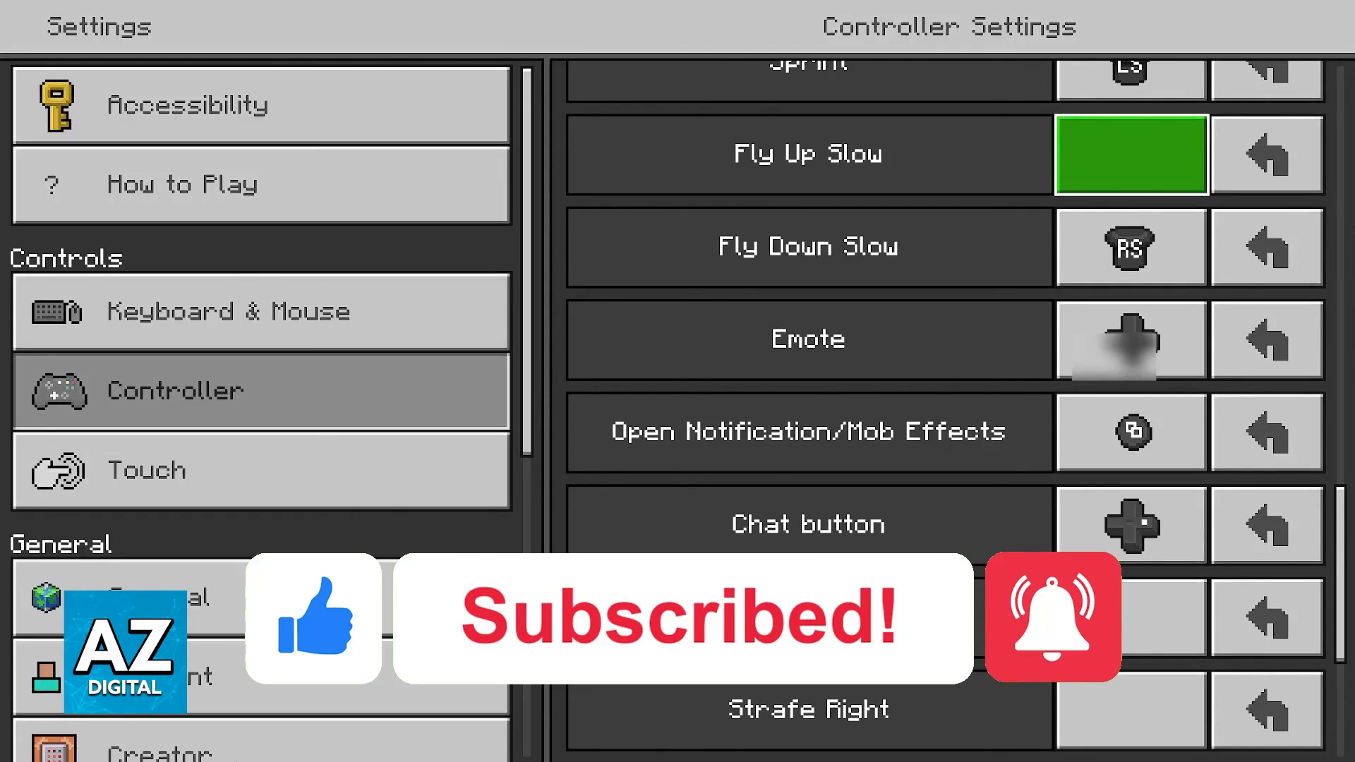
{"action": "key", "text": "Up"}
{"action": "key", "text": "Up"}
{"action": "key", "text": "Up"}
{"action": "key", "text": "Up"}
{"action": "key", "text": "Up"}
{"action": "key", "text": "Up"}
{"action": "key", "text": "Up"}
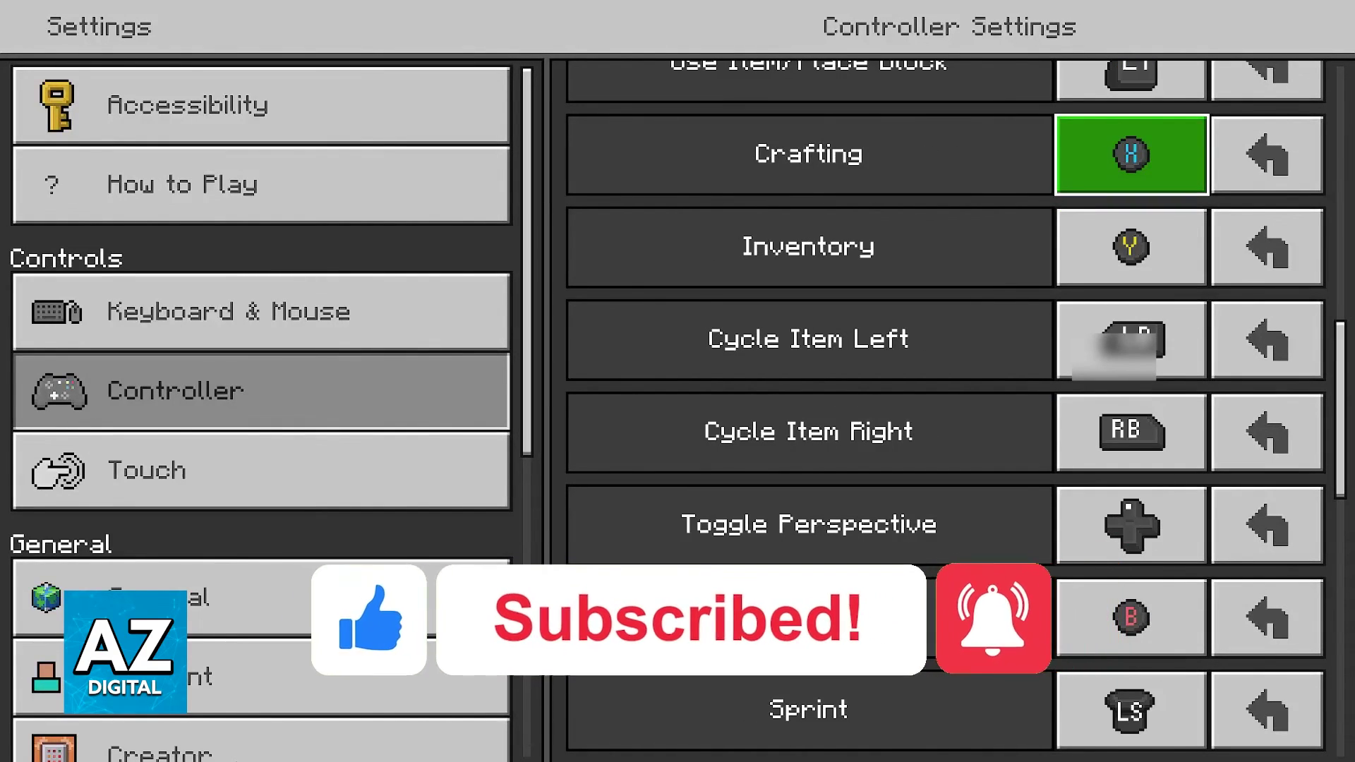